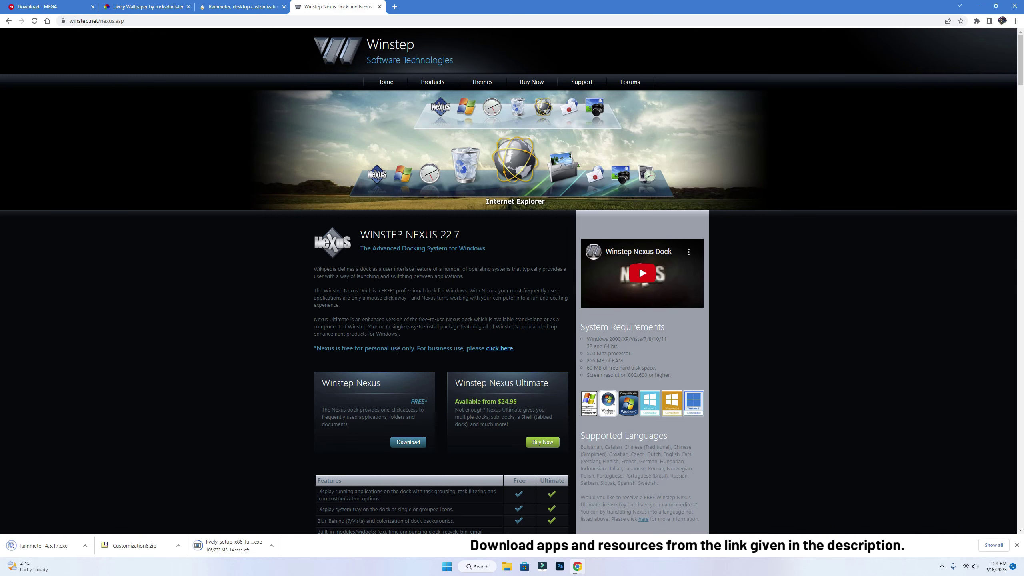
Download the free Winstep Nexus dock and minimize the browser to reach the desktop.
click(398, 447)
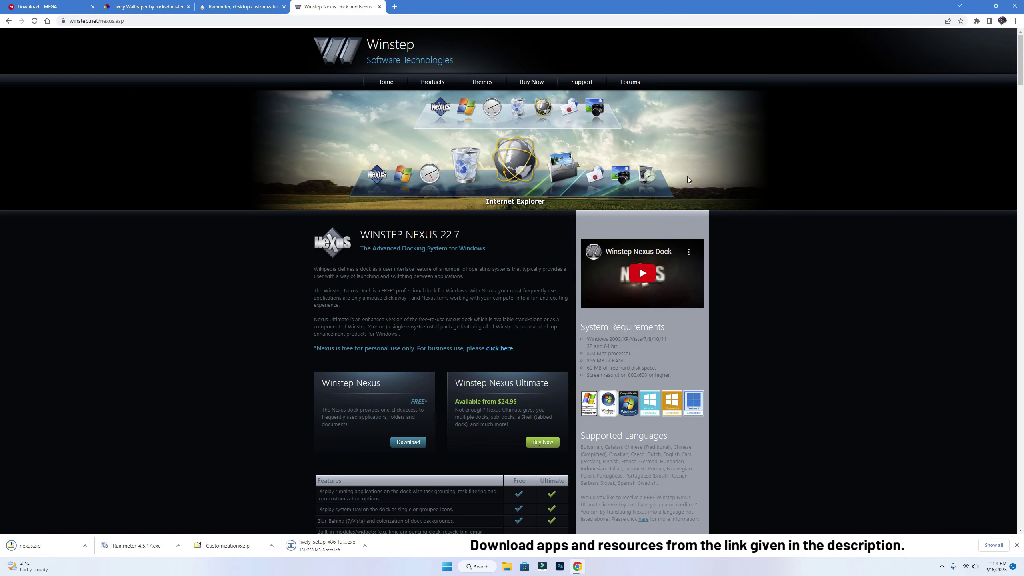
click(975, 6)
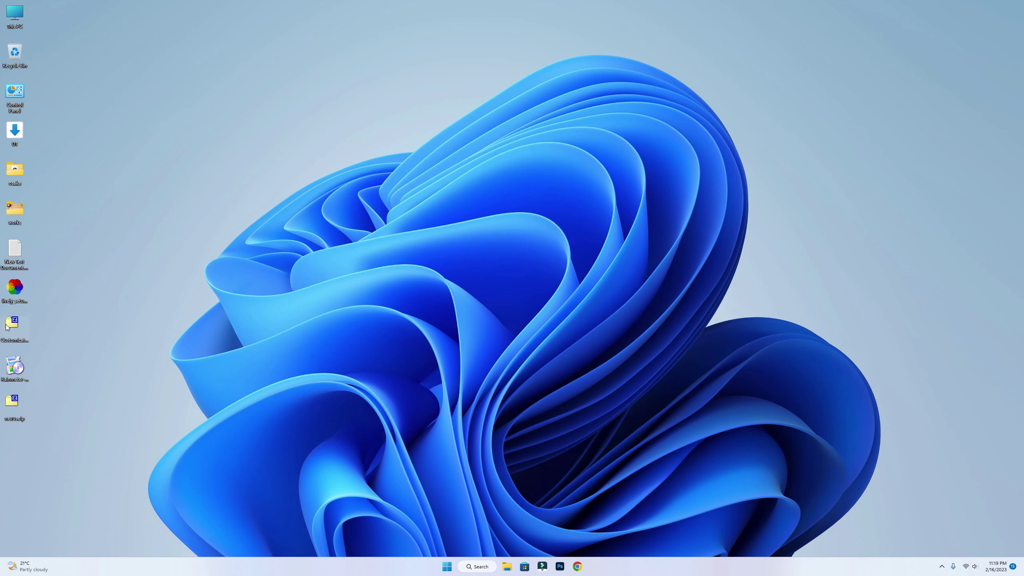
Extract Customization6.zip on the desktop, open the extracted folder and move its window aside.
right_click(7, 327)
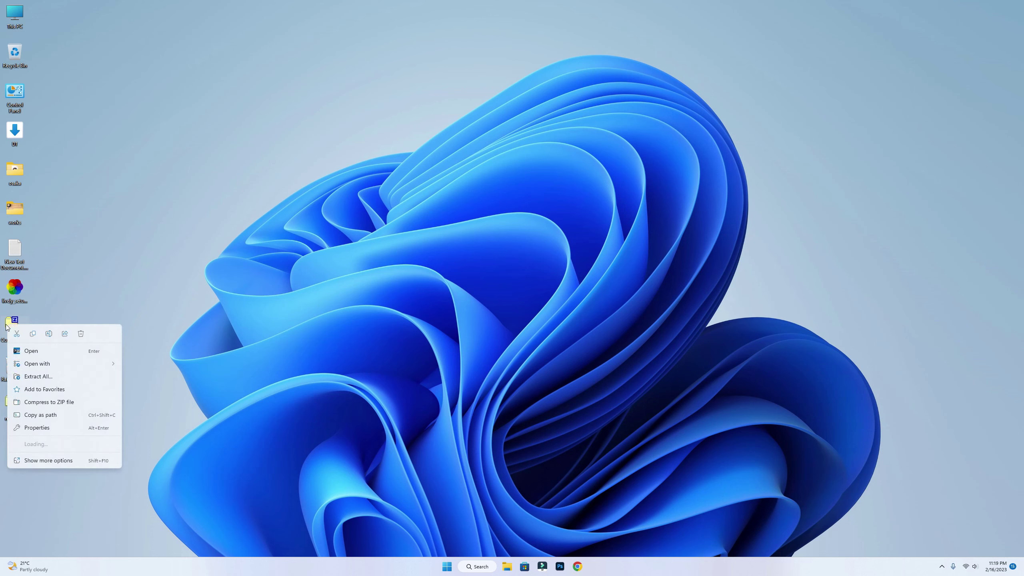
click(37, 376)
click(597, 360)
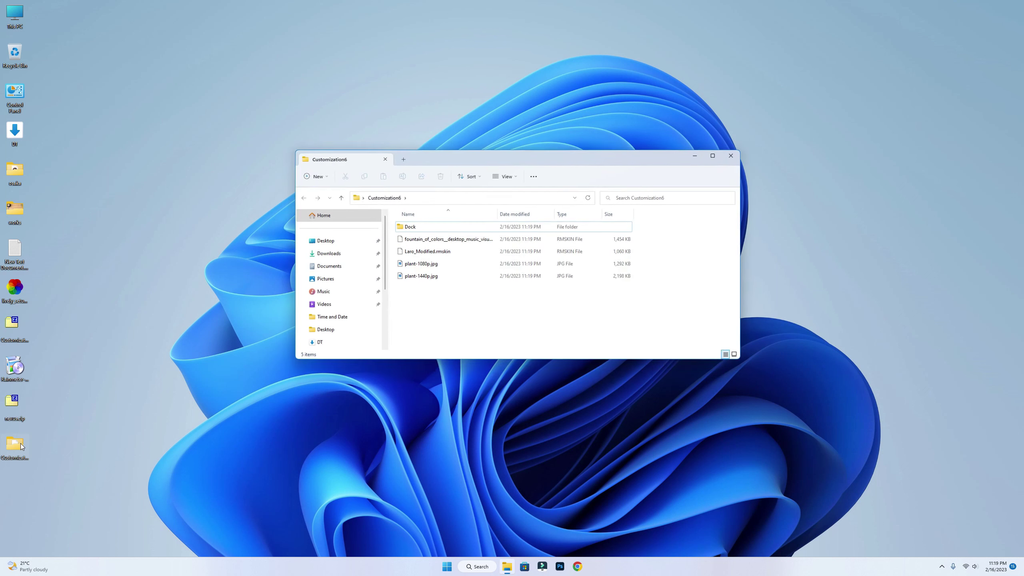
drag(531, 161, 800, 148)
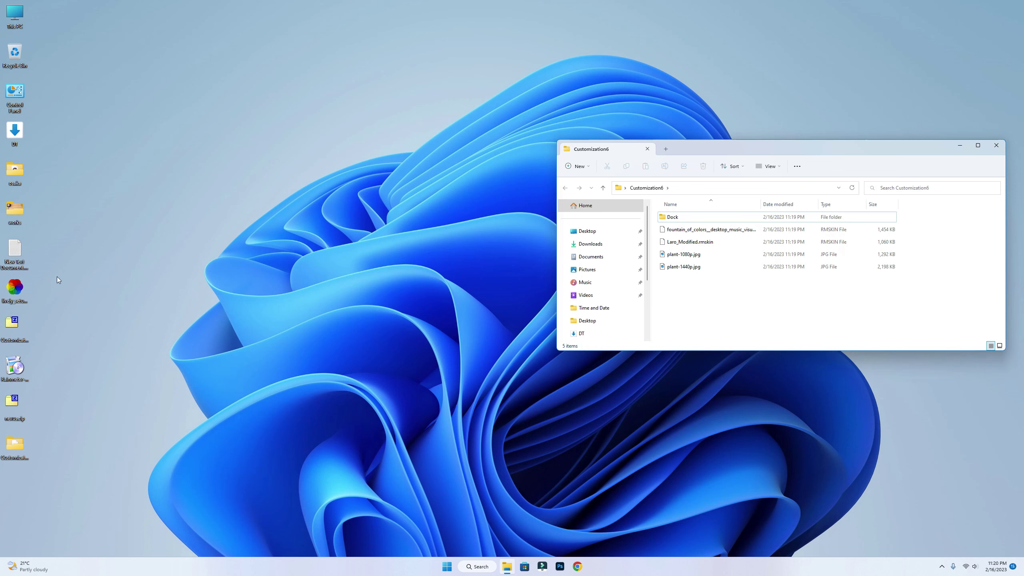
Start the Lively Wallpaper setup from the desktop in install-for-me-only mode and accept the license agreement.
double_click(18, 292)
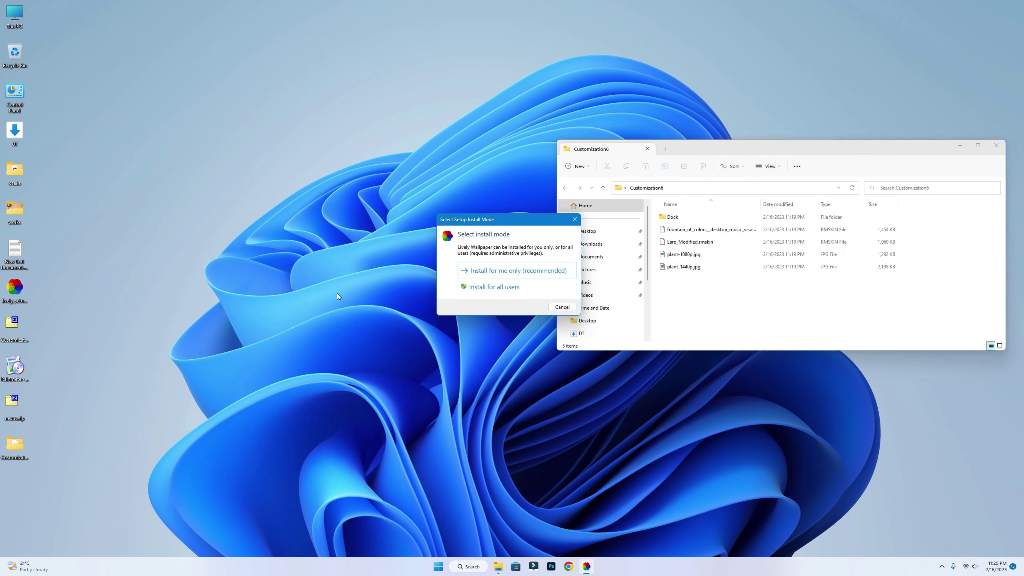
click(493, 274)
click(530, 303)
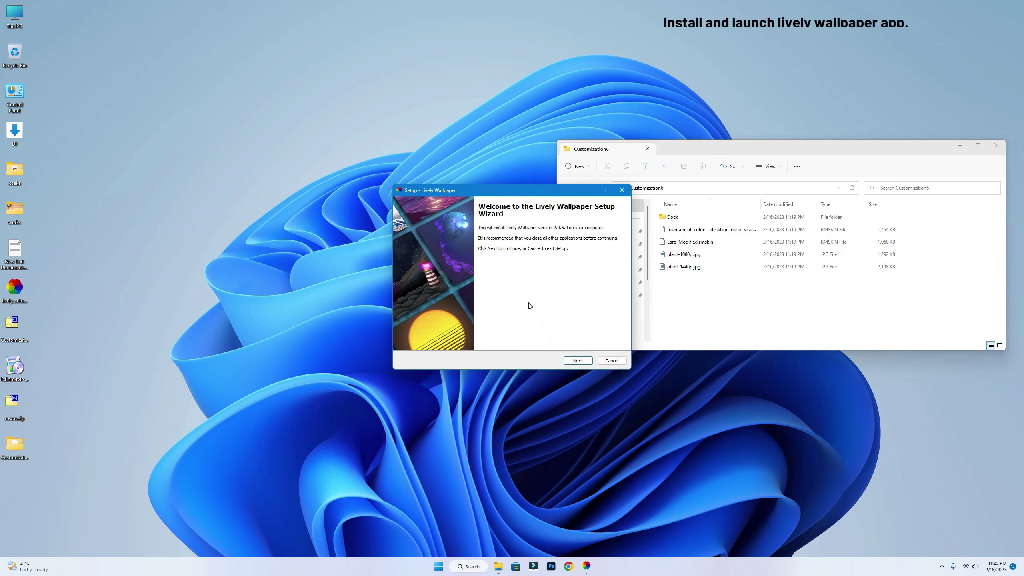
click(575, 361)
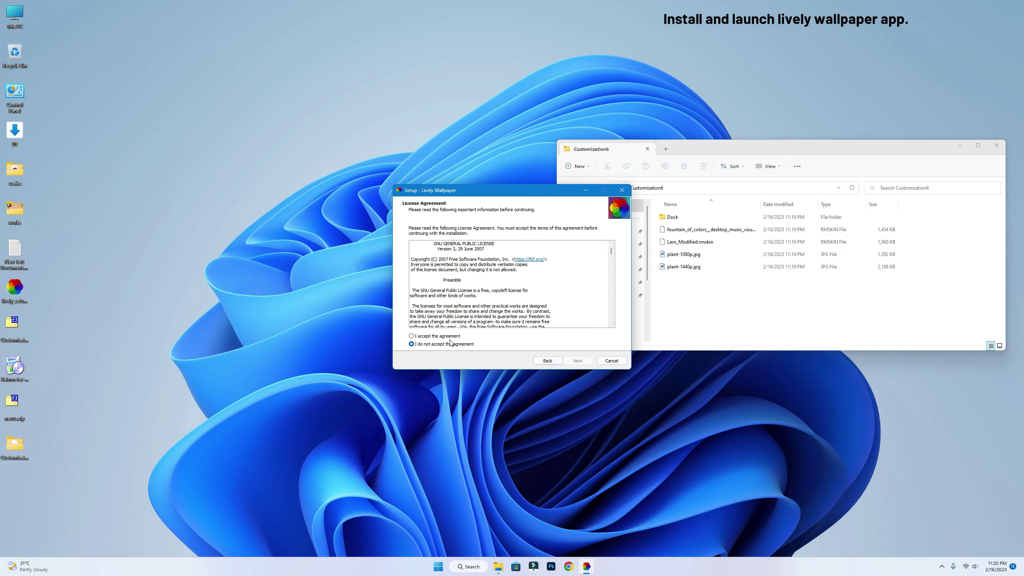
click(580, 361)
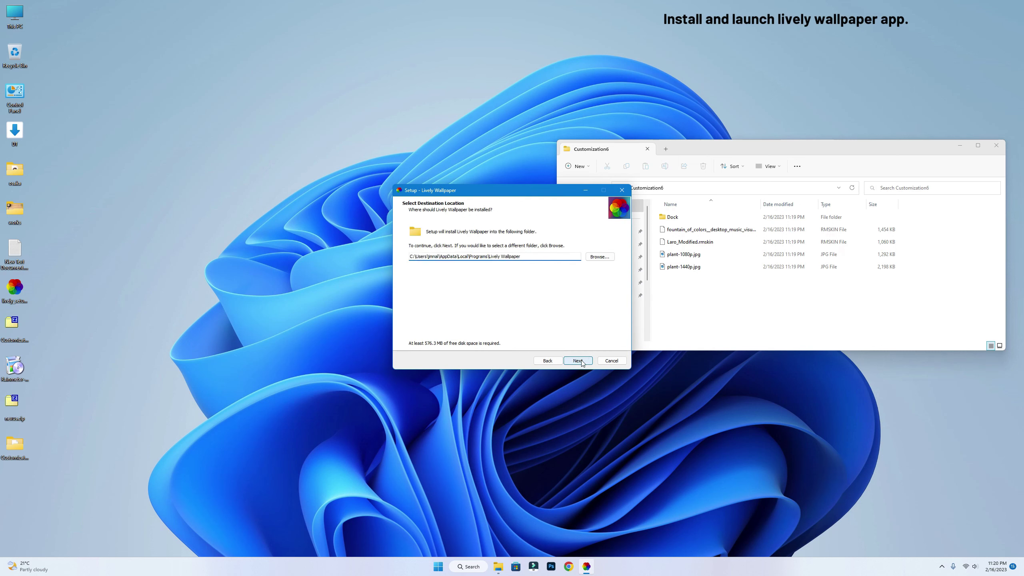
Install Lively Wallpaper in the default folder with a desktop shortcut and start with Windows, and launch it when setup finishes.
click(581, 362)
click(537, 318)
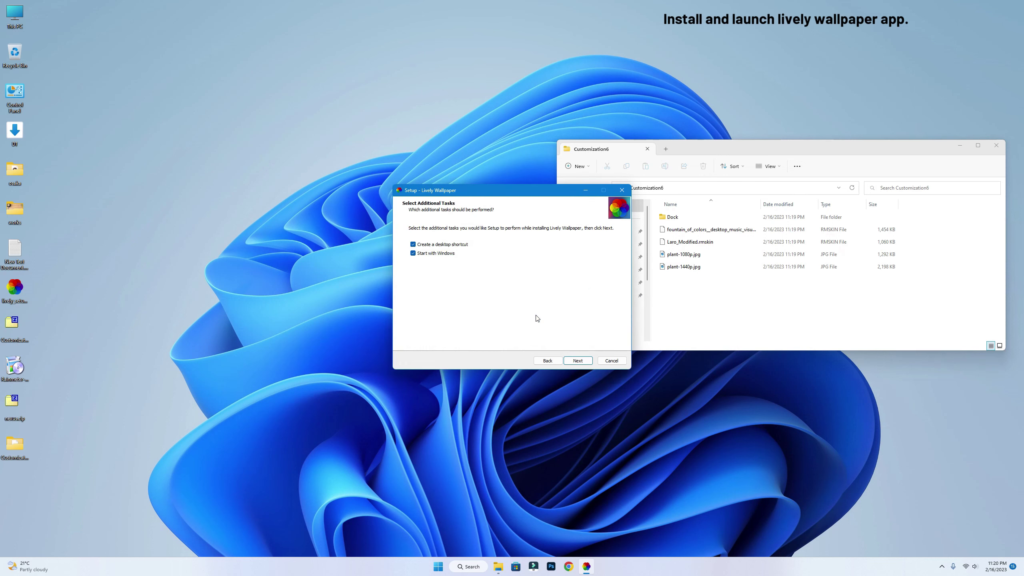
click(575, 360)
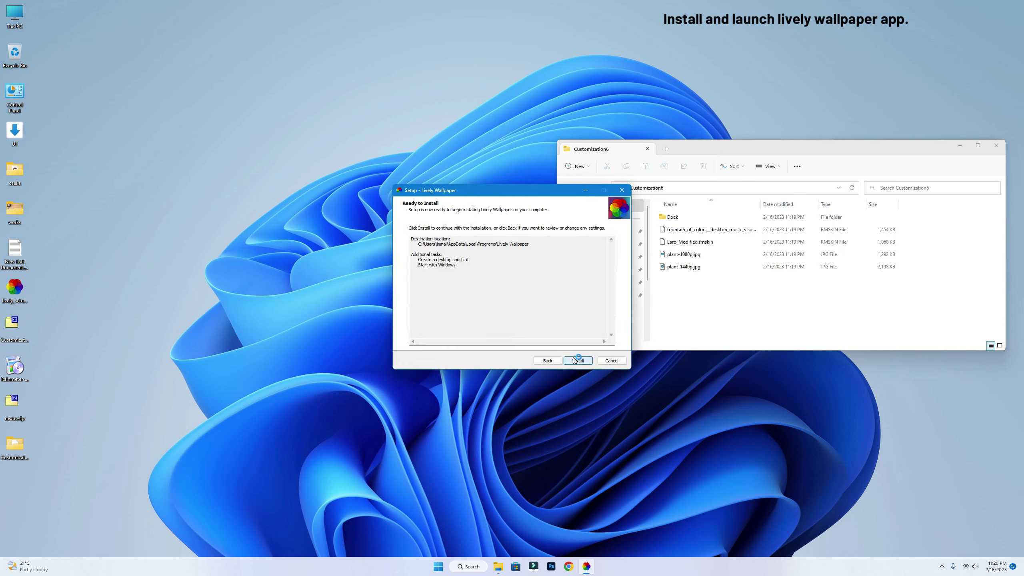
click(576, 361)
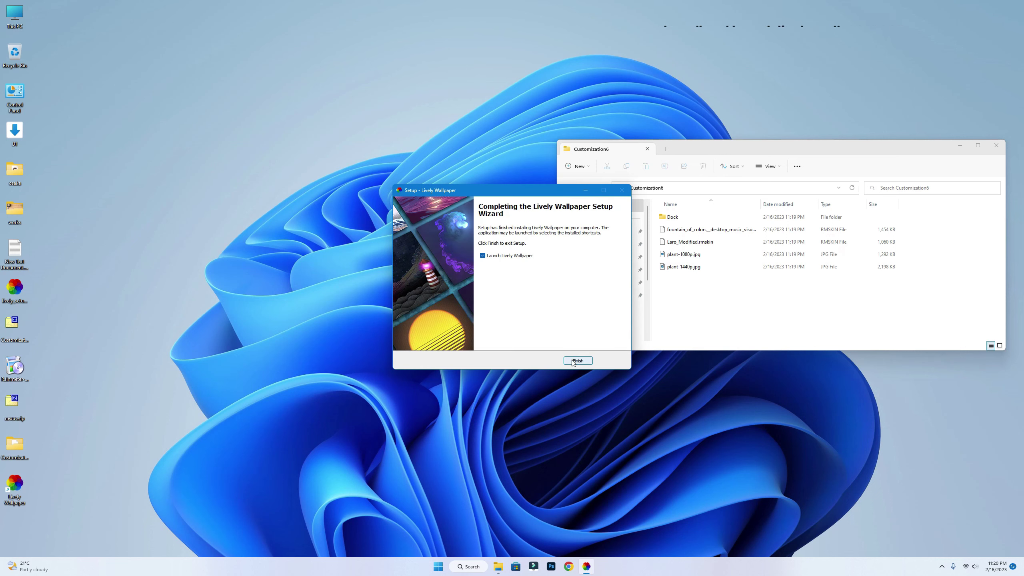
click(577, 361)
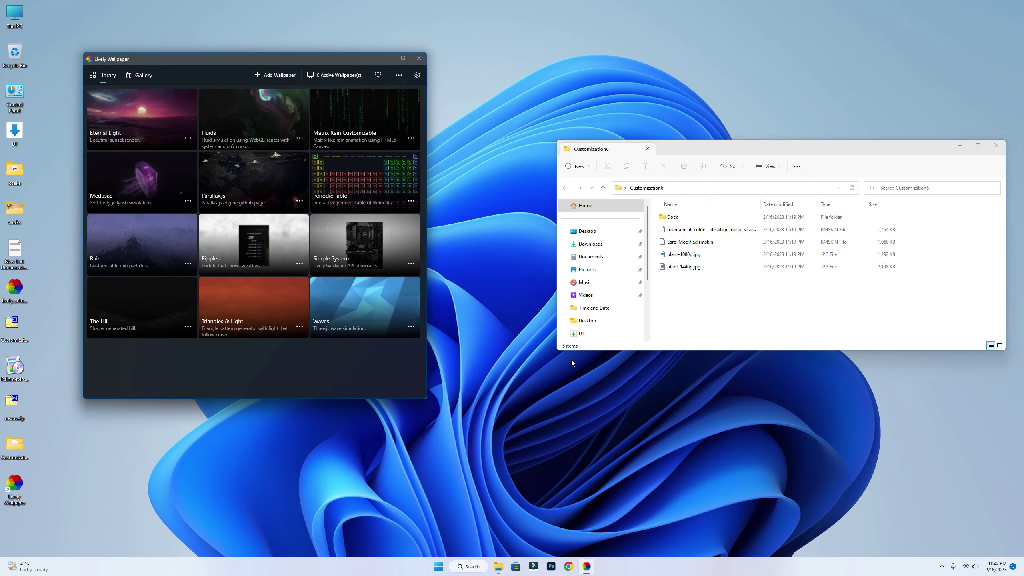
Set Rain as the active wallpaper in the Lively Wallpaper library and open its file location.
click(114, 240)
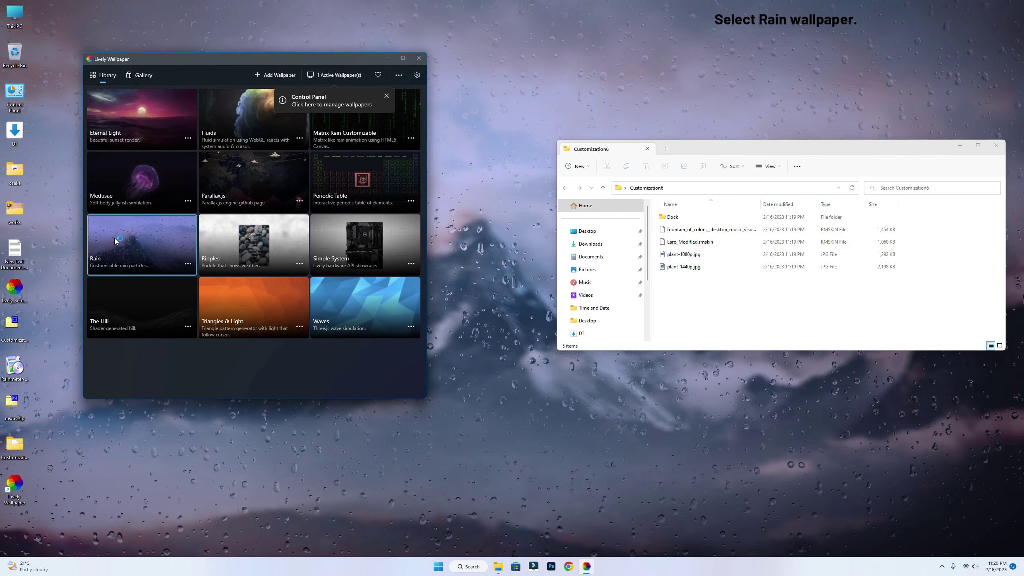
click(186, 265)
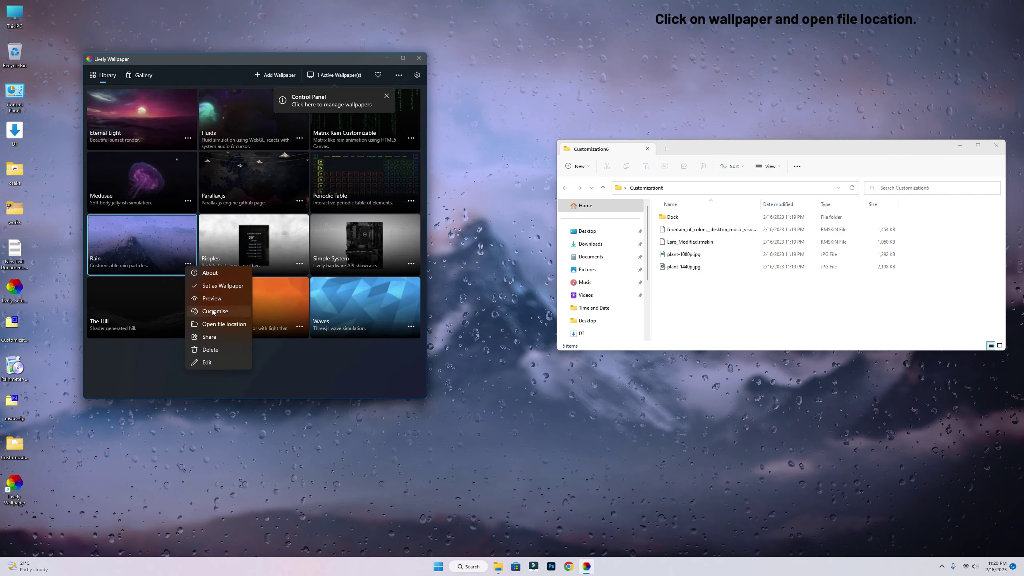
click(214, 323)
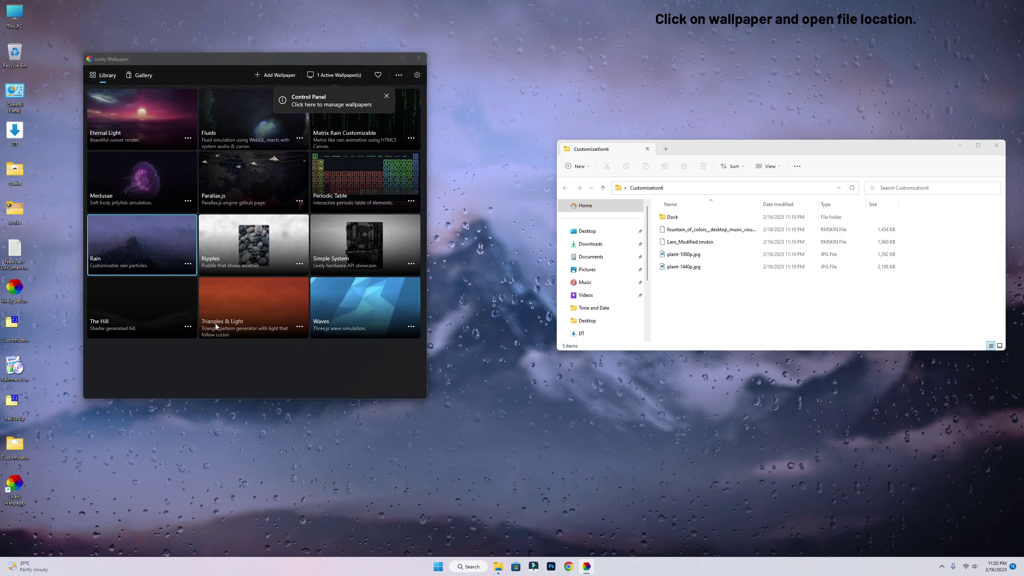
Move plant-1440p.jpg from the Customization6 folder into the Rain wallpaper's wallpapers folder, and close the Rain folder window.
drag(796, 154, 350, 136)
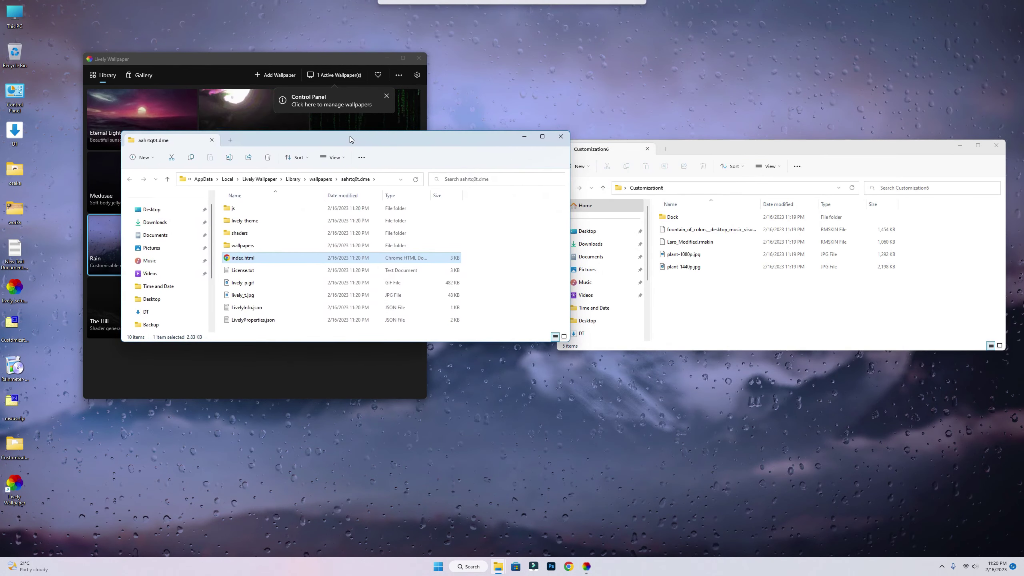
drag(684, 267, 250, 243)
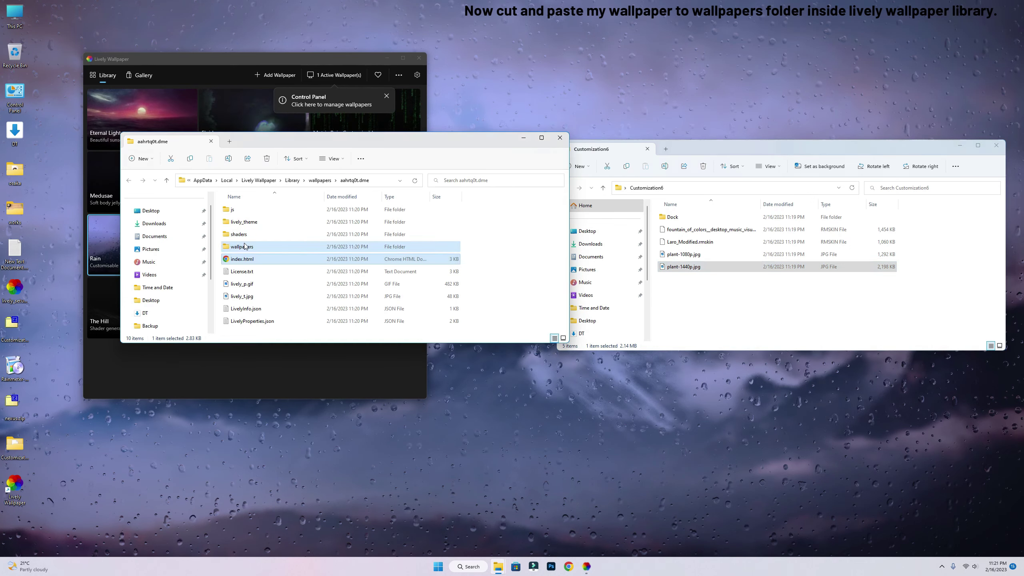
click(559, 137)
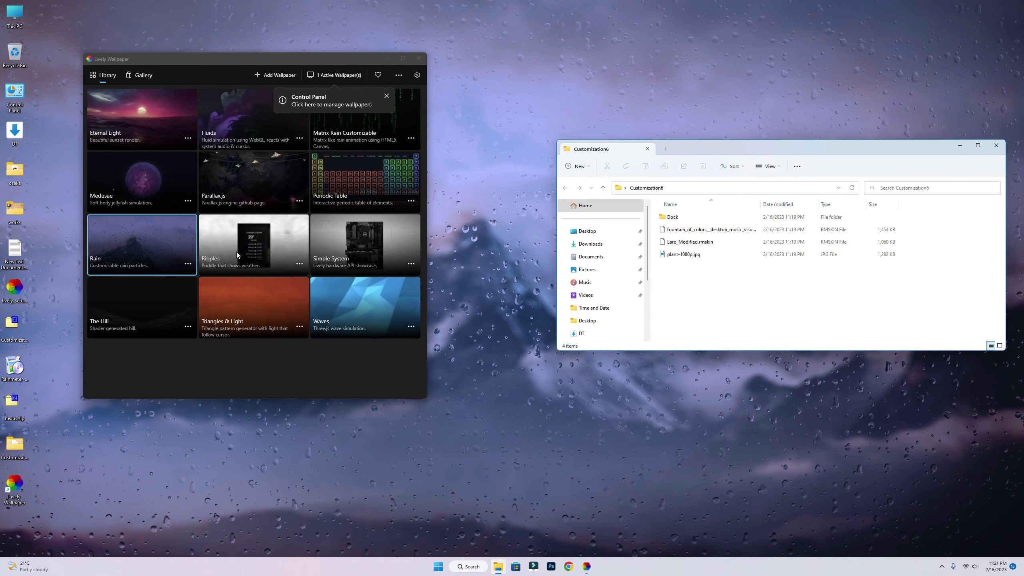
Customise the Rain wallpaper to use plant-1440p.jpg as its image.
click(188, 263)
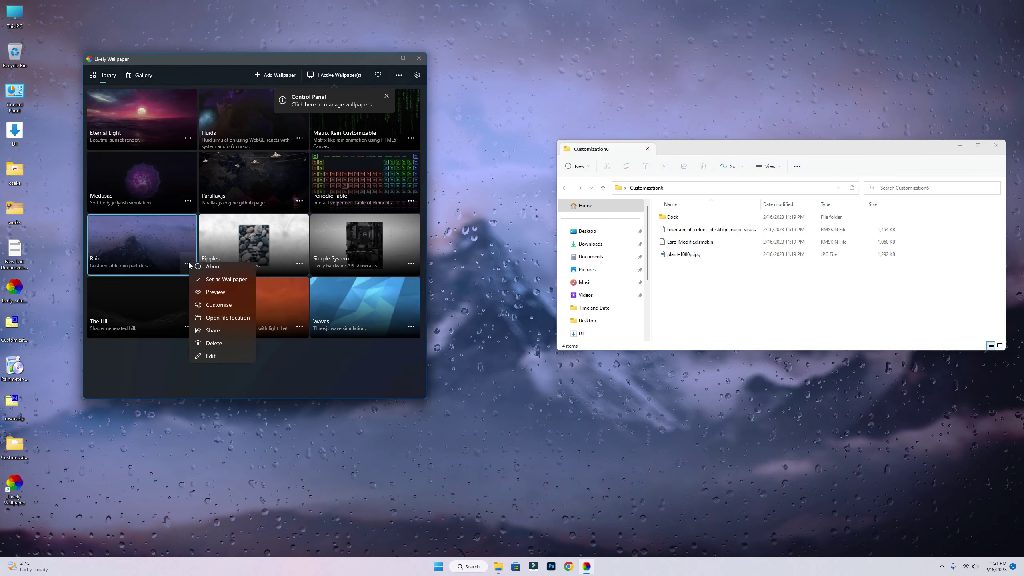
click(229, 305)
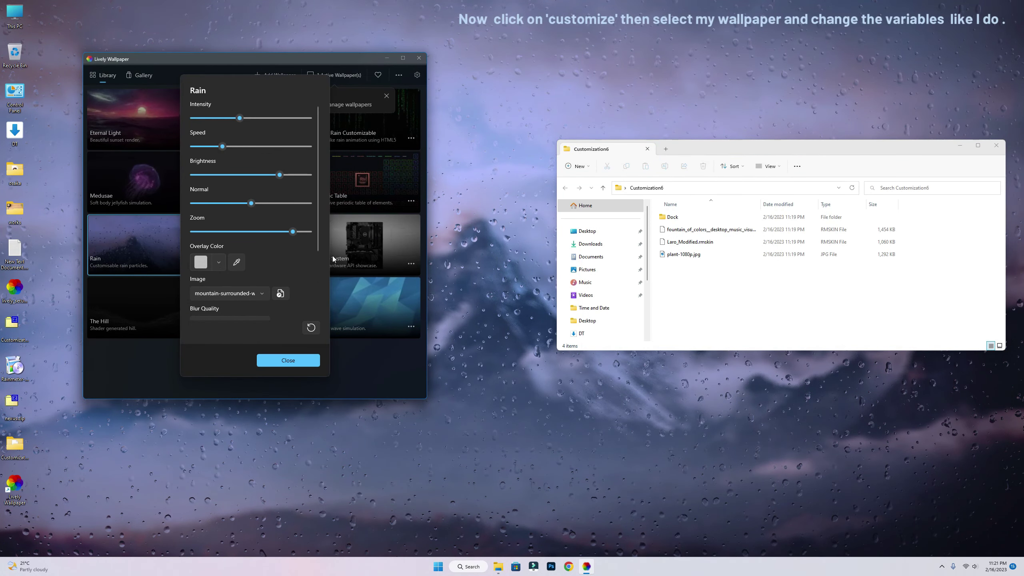
click(264, 295)
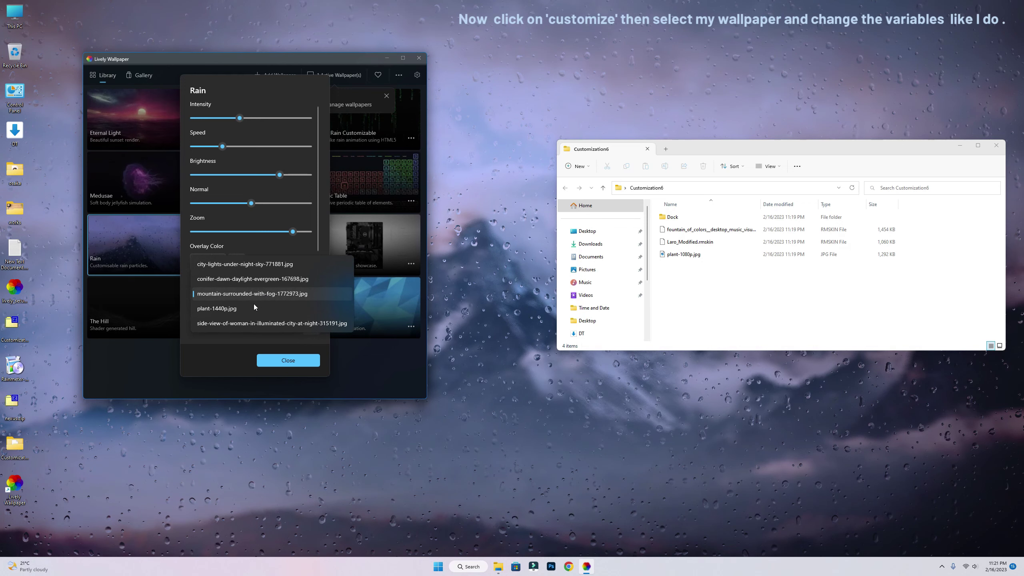
click(249, 307)
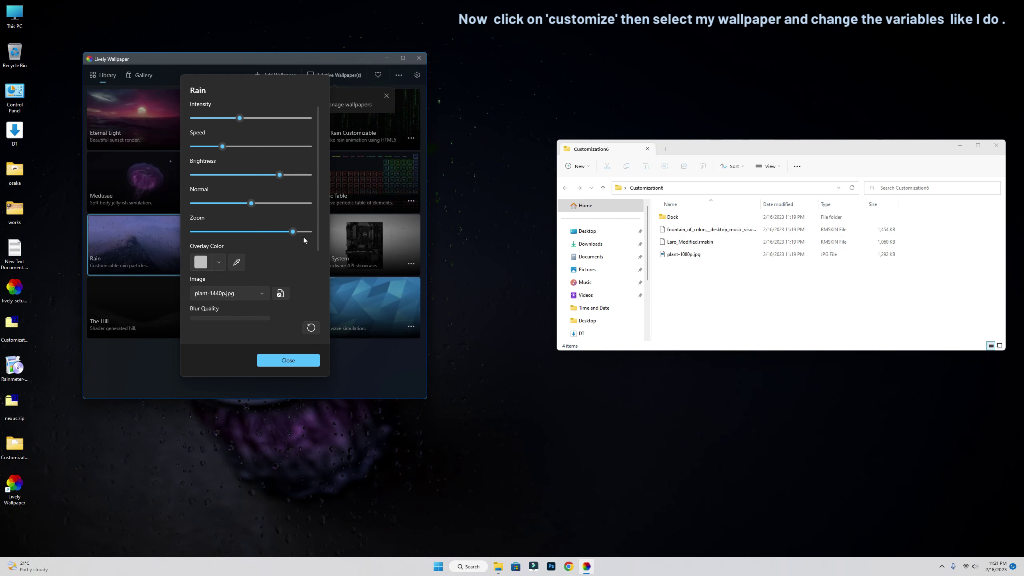
Lower Rain's Intensity to about a quarter and Zoom to about three quarters of their ranges, and close Lively Wallpaper.
drag(239, 118, 222, 120)
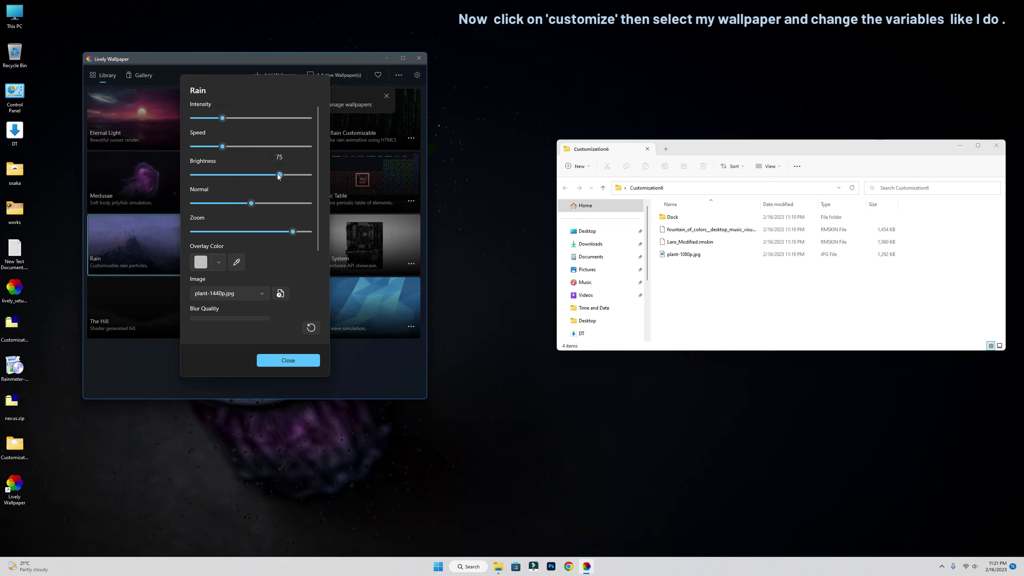
click(252, 205)
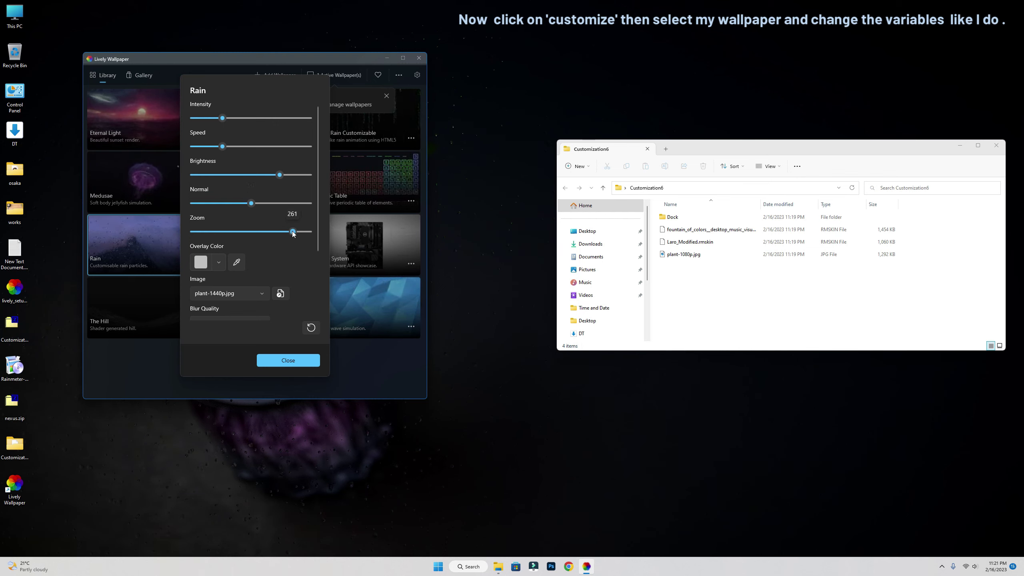
drag(292, 231, 284, 232)
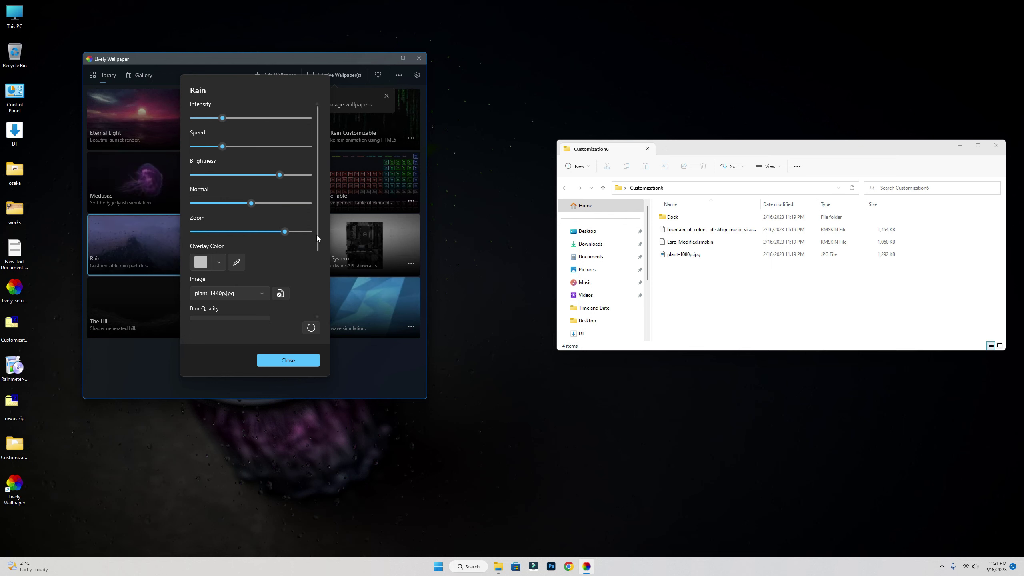
drag(317, 235, 304, 309)
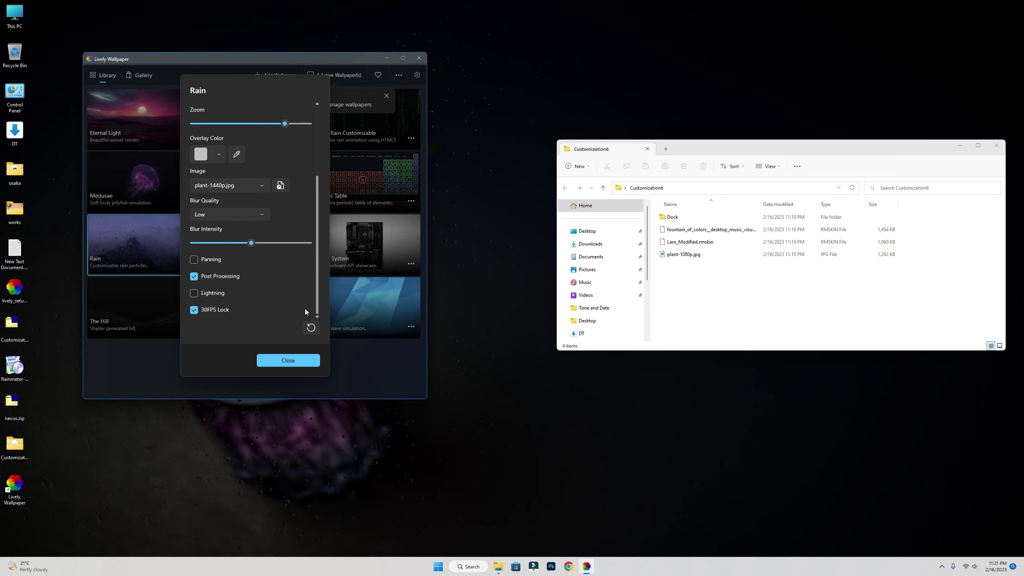
click(276, 360)
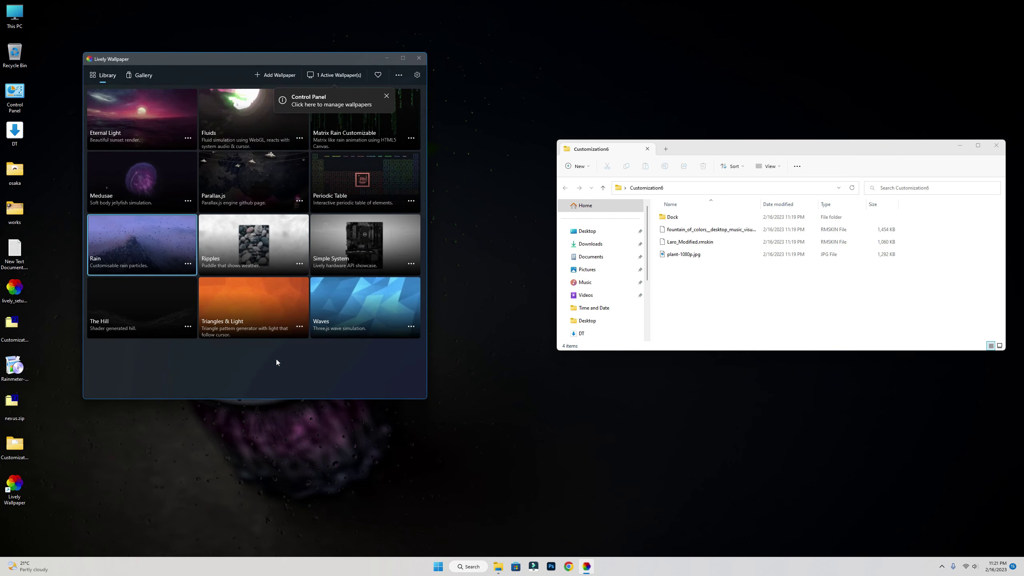
click(419, 58)
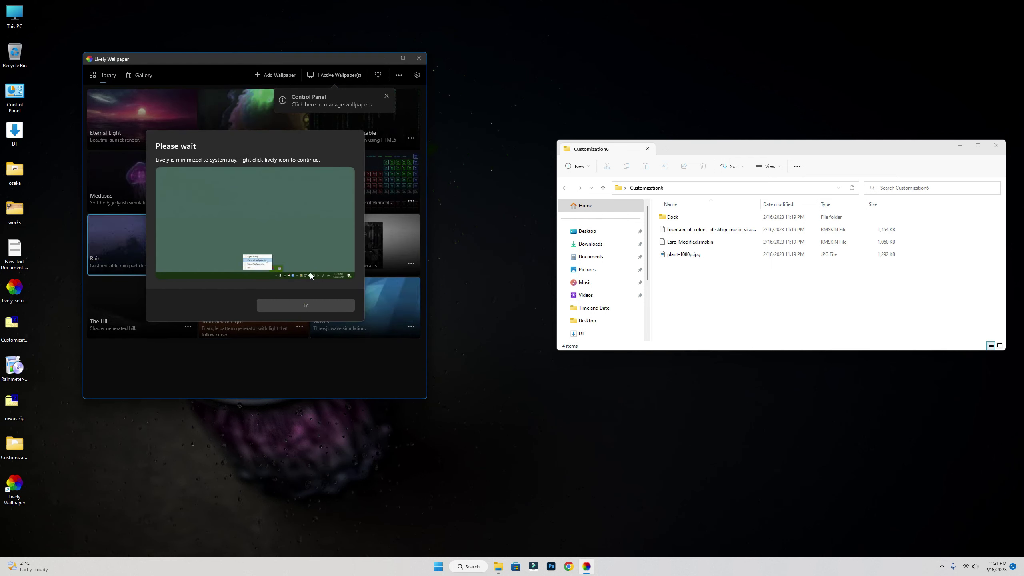
click(305, 306)
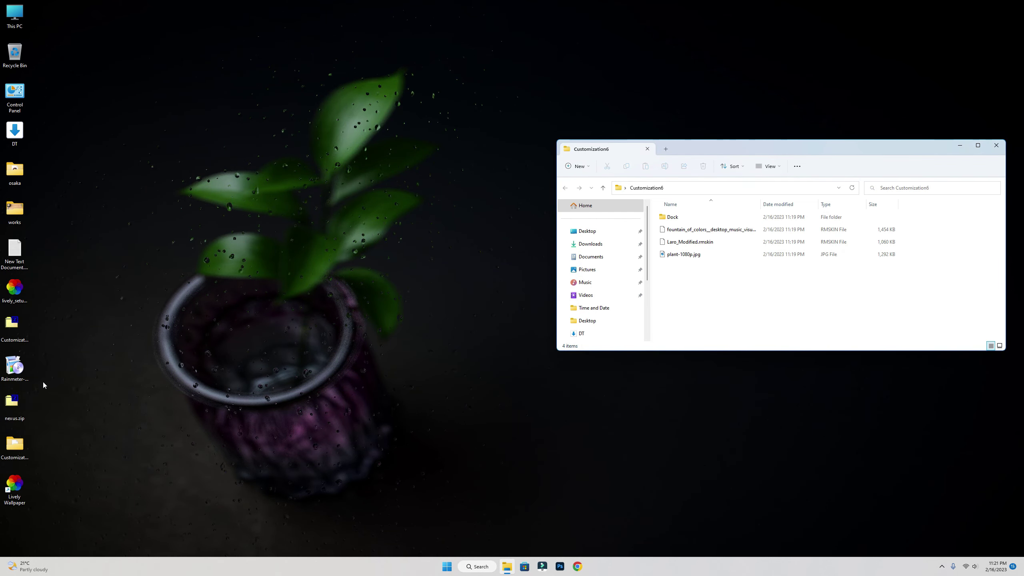
Install Rainmeter from the desktop installer in English with the standard installation, allow it to make changes, and run it.
double_click(15, 369)
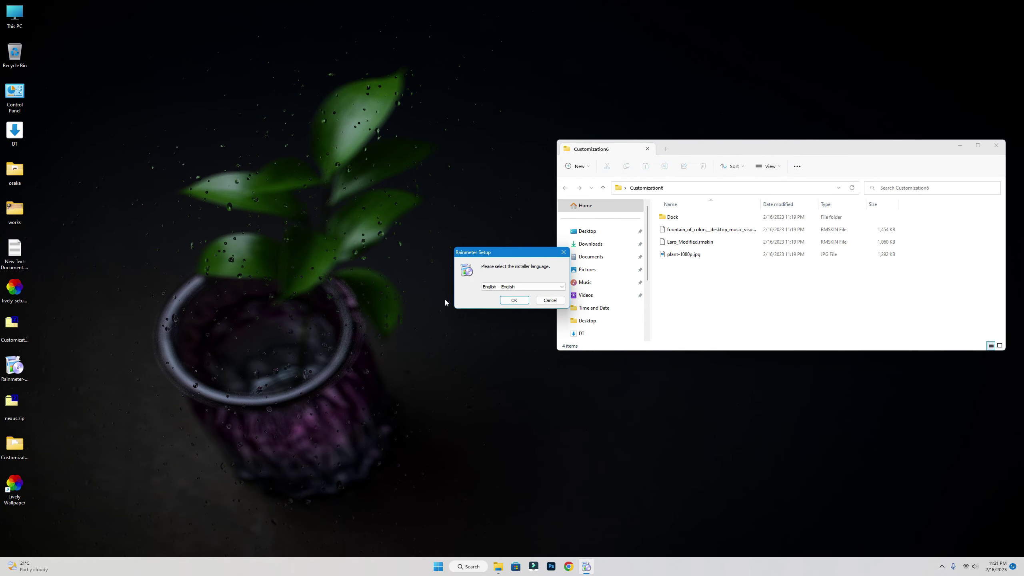
click(526, 302)
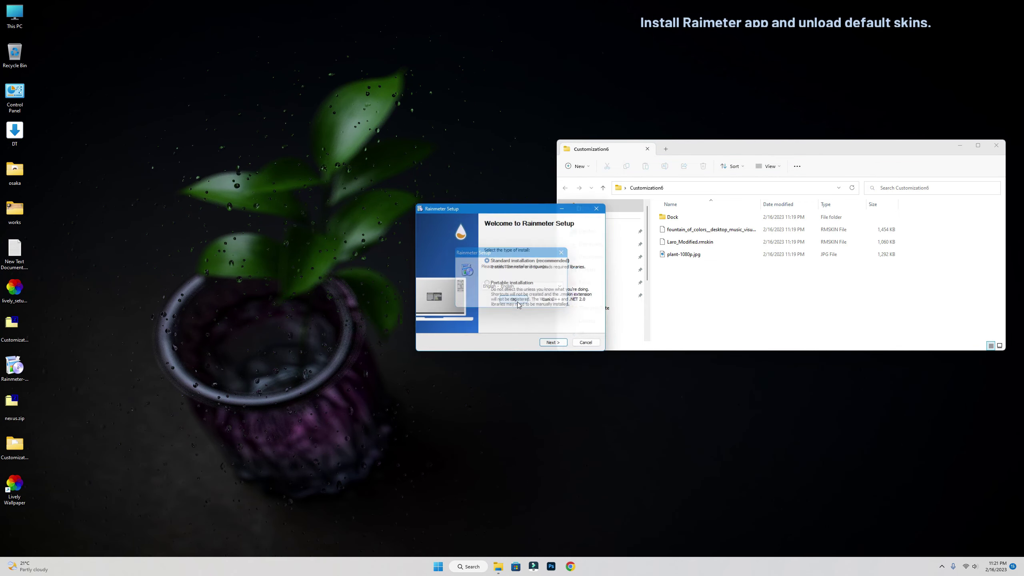
click(558, 346)
click(559, 346)
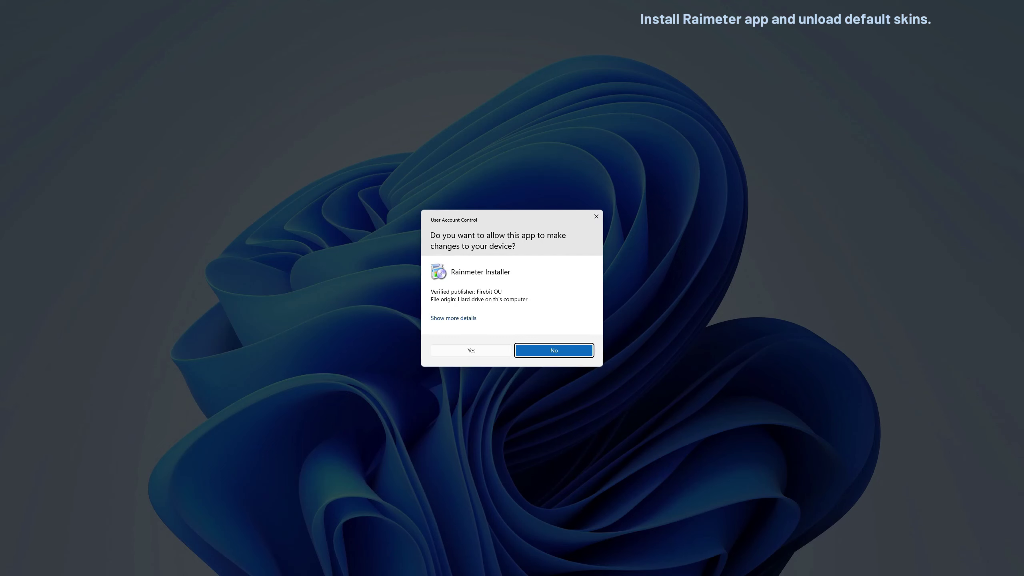
click(483, 354)
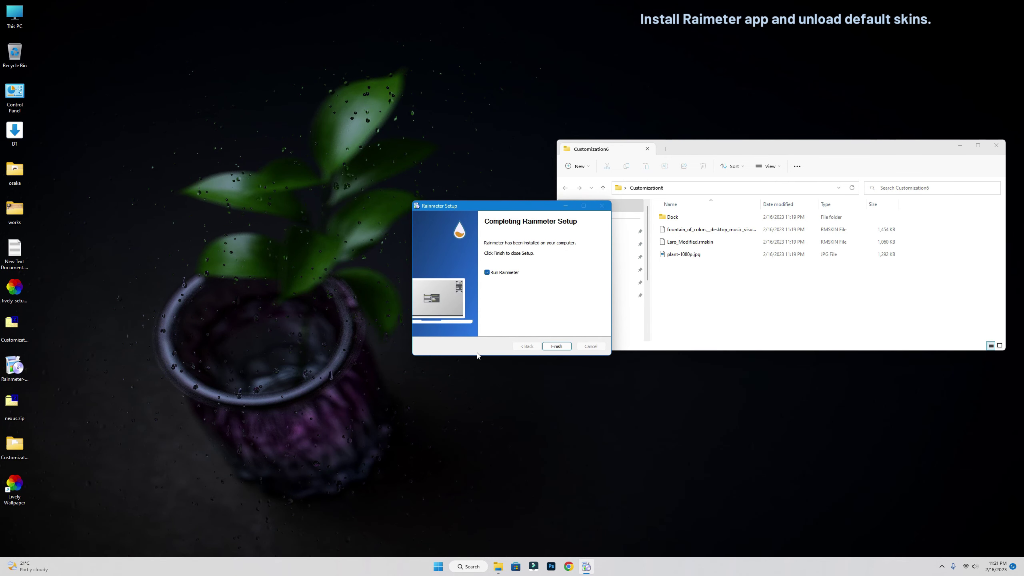
click(556, 345)
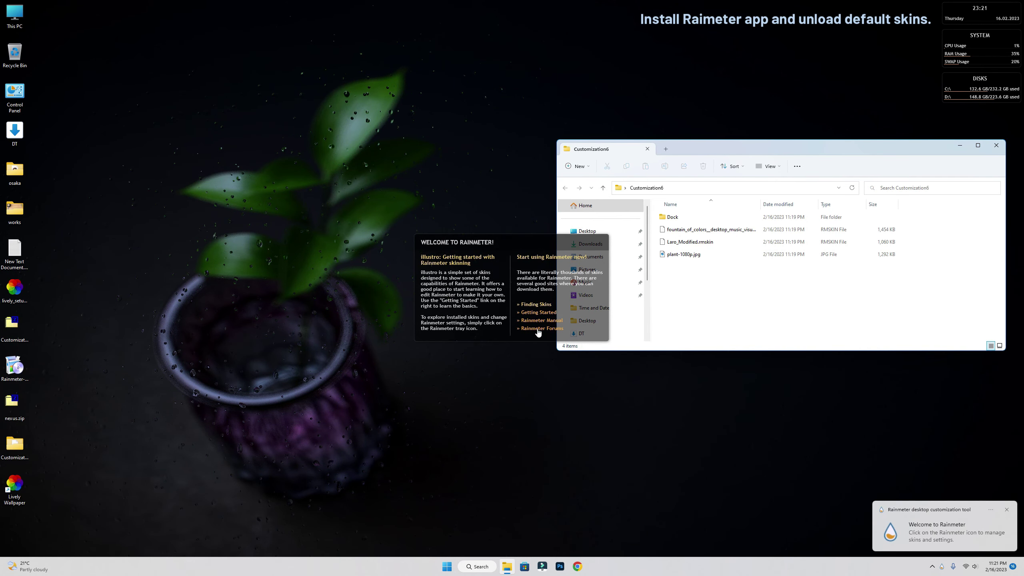
Unload the default illustro skins from the desktop: Welcome, Disk, System and Clock.
right_click(505, 303)
click(527, 398)
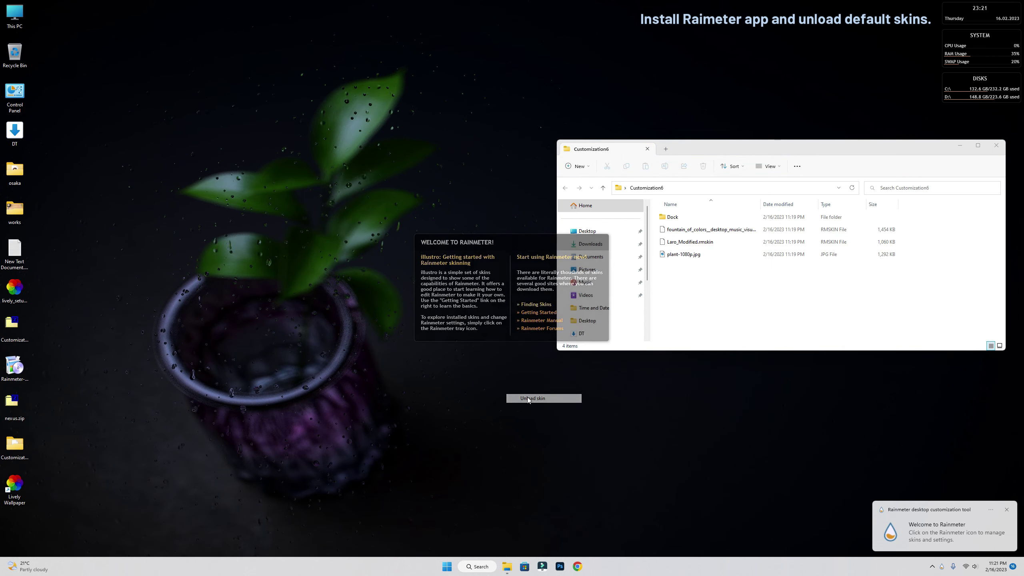
right_click(960, 92)
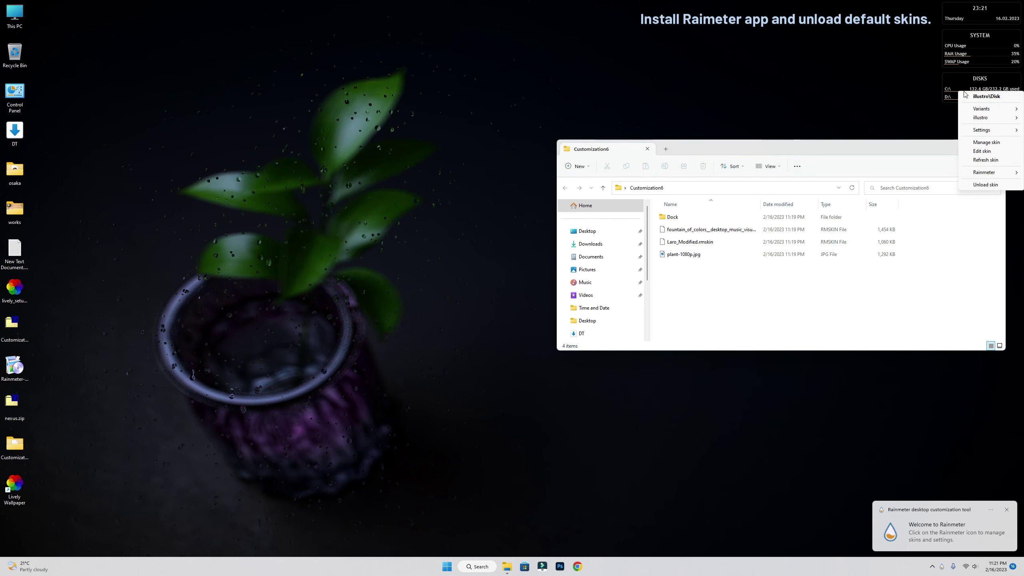
click(978, 186)
right_click(961, 52)
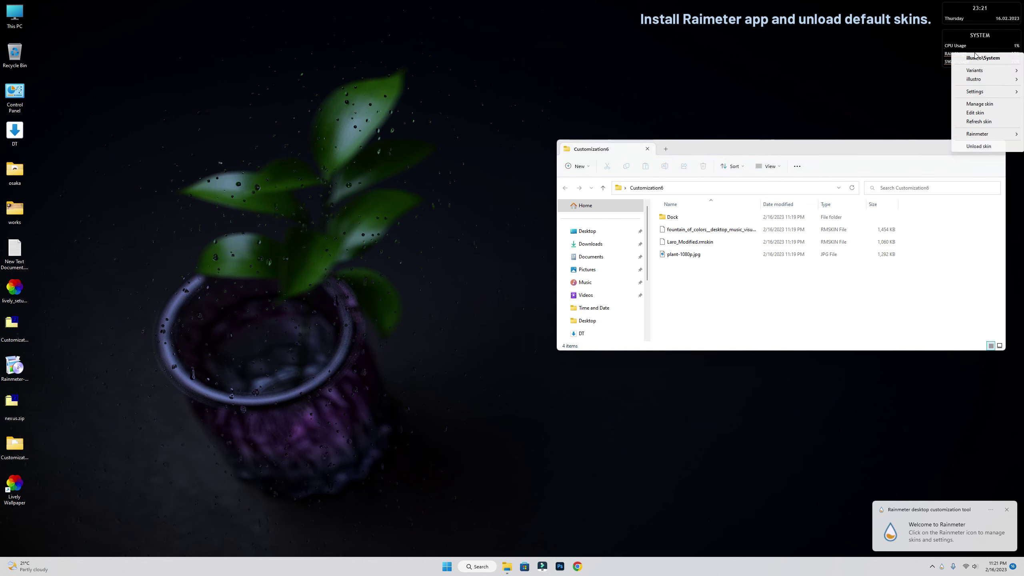
click(987, 146)
right_click(980, 12)
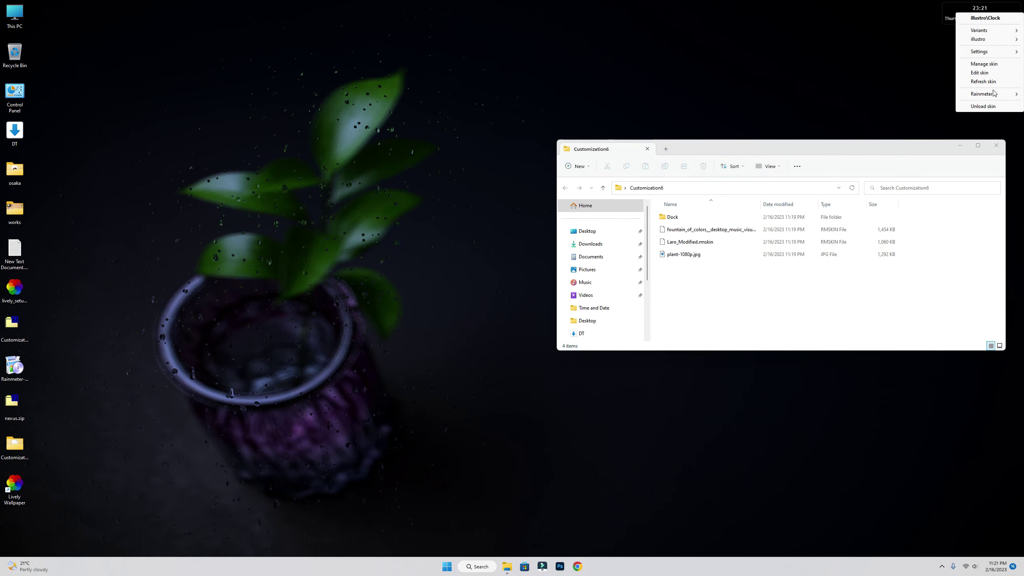
click(992, 106)
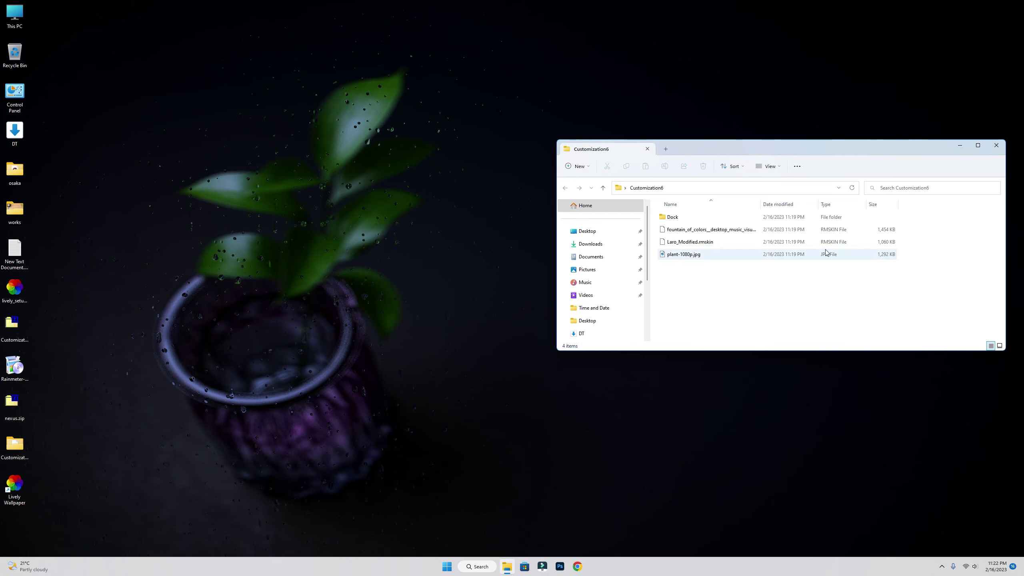
Install the Laro_Modified and Fountain of Colors skins from the Customization6 folder with their included components, and minimise the folder window.
double_click(708, 242)
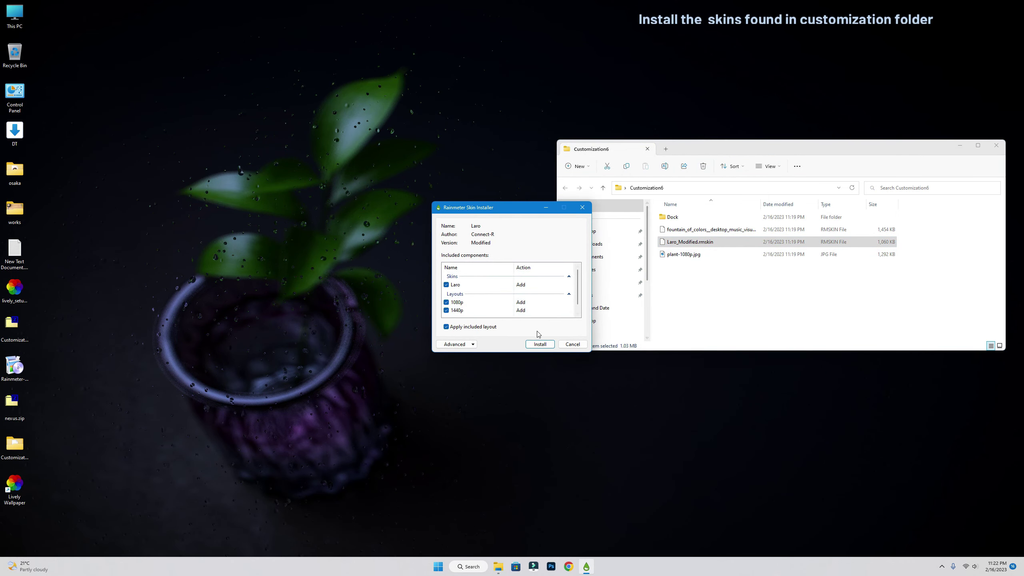
click(529, 344)
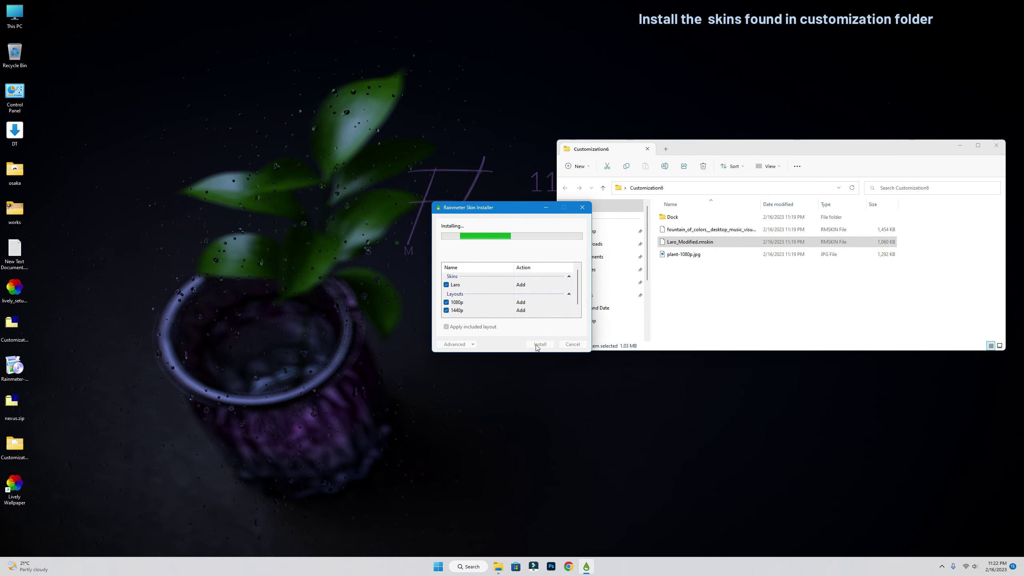
double_click(709, 229)
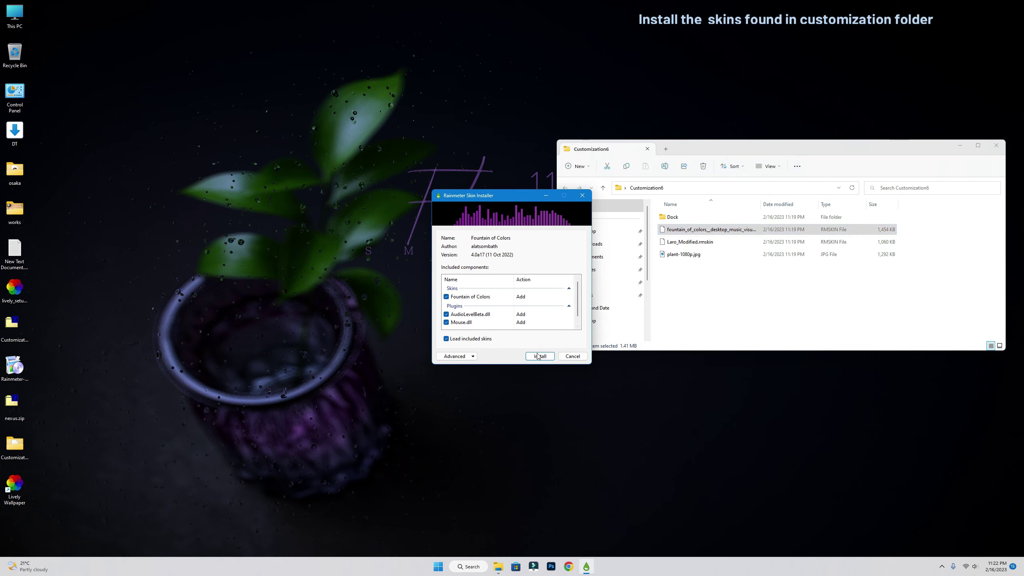
click(538, 355)
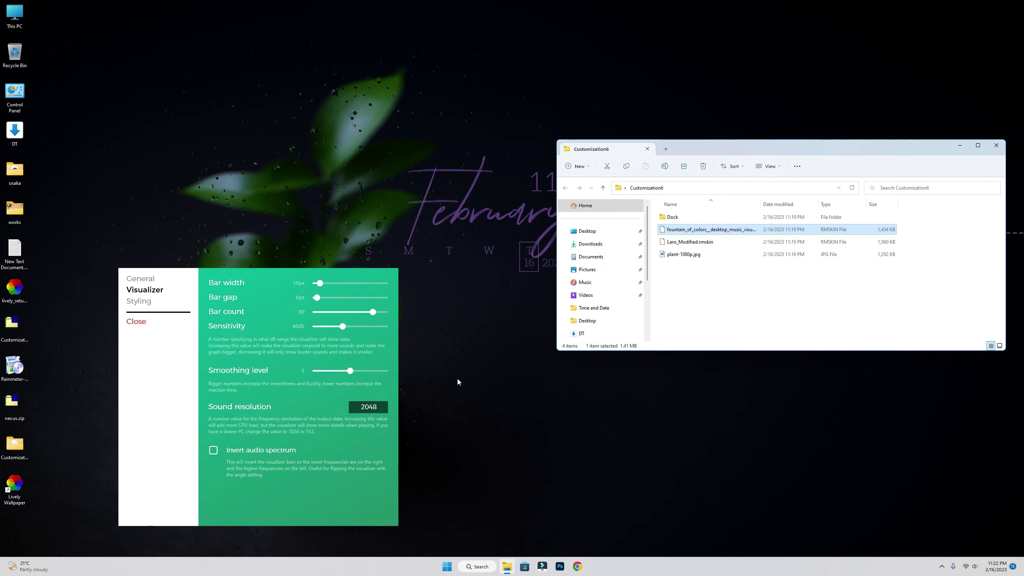
click(967, 149)
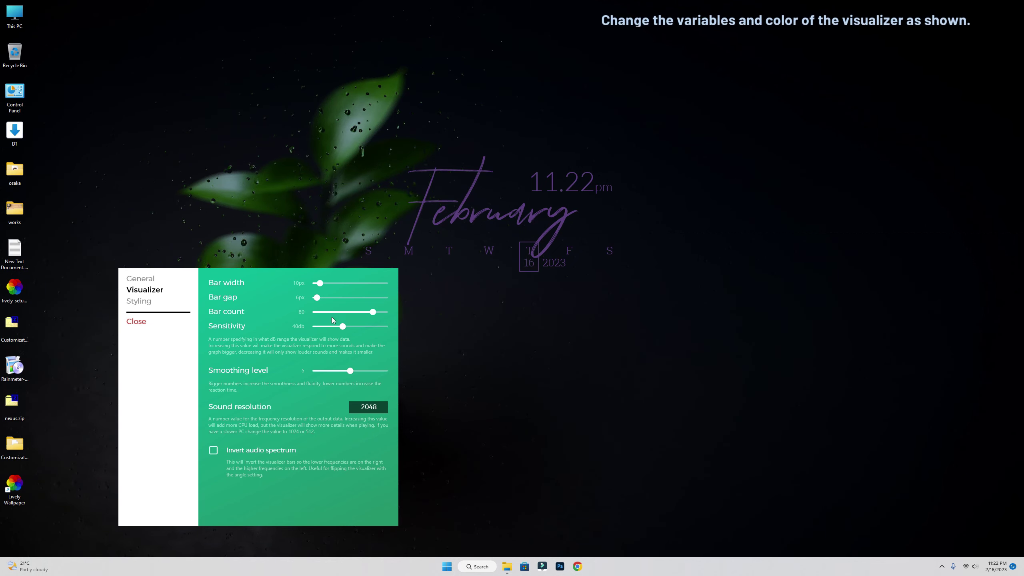
Set the Fountain of Colors visualizer's rotation angle to 90° and reduce the visualizer height slightly.
click(141, 279)
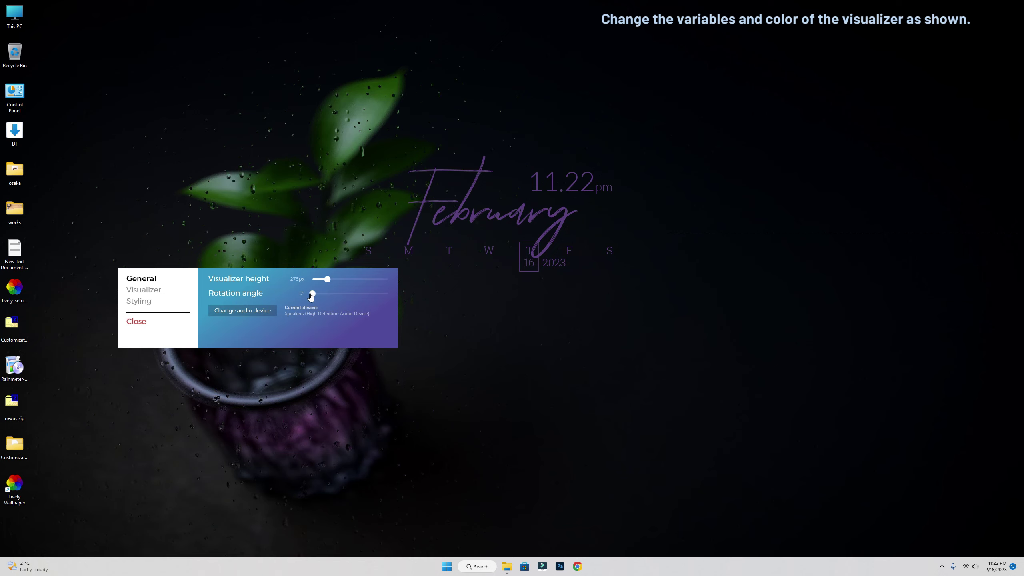
drag(314, 294, 332, 296)
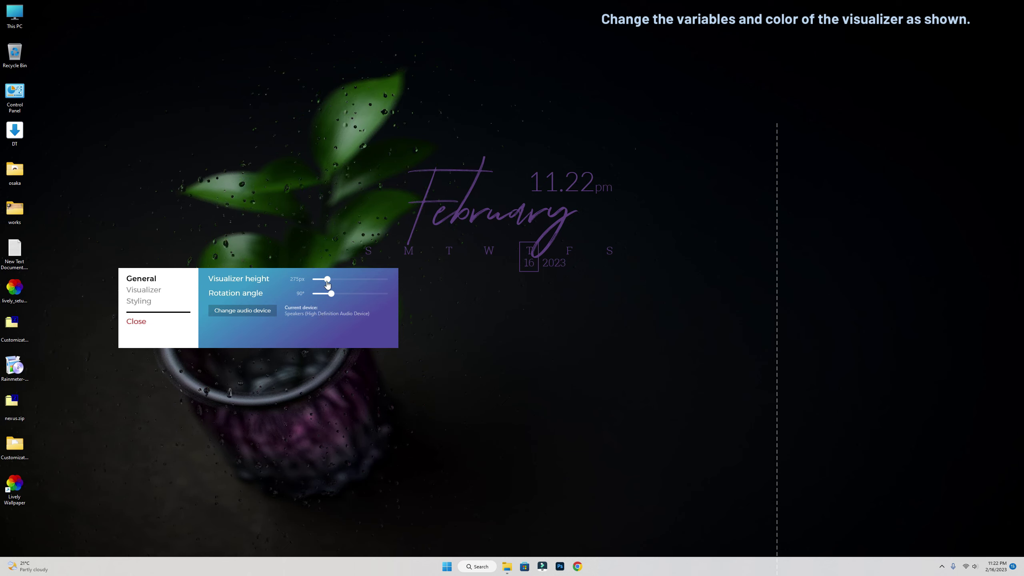
drag(324, 284, 321, 283)
Reduce the visualizer's bar width slightly and set its bar count to 49.
click(139, 290)
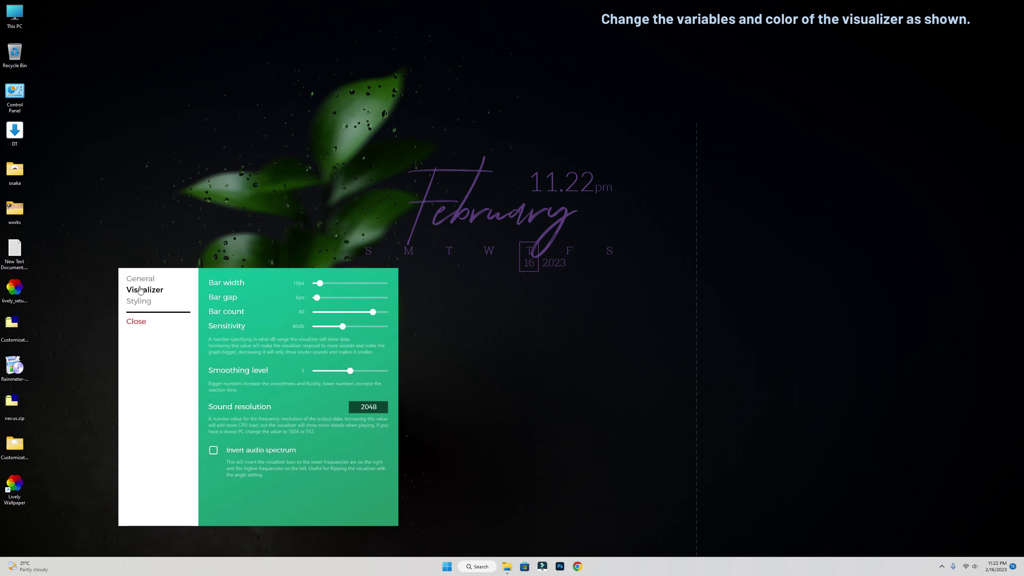
click(317, 283)
click(370, 316)
drag(362, 316, 351, 316)
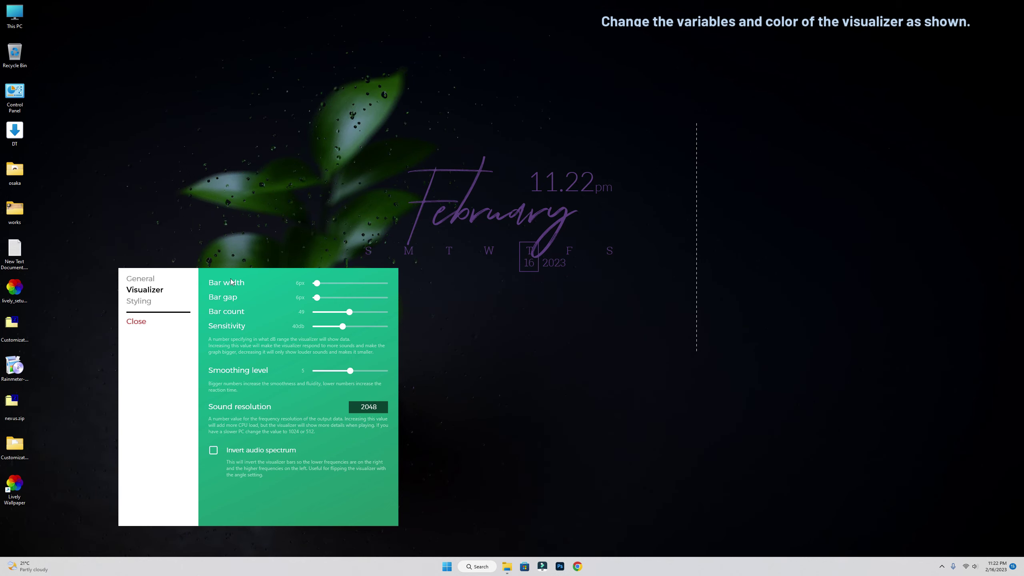
Set the visualizer's skin color to purple and close its settings.
click(142, 302)
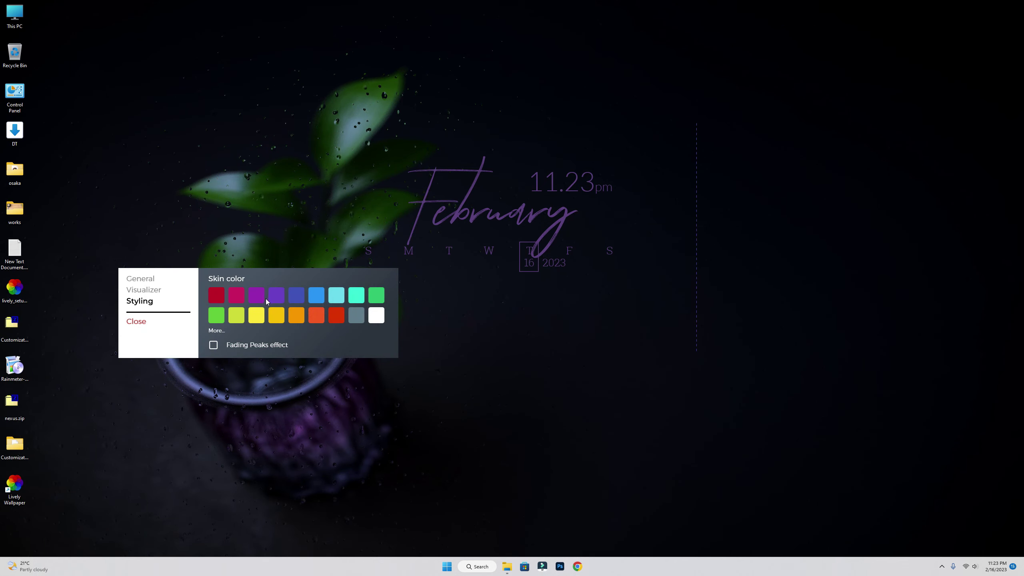
click(134, 322)
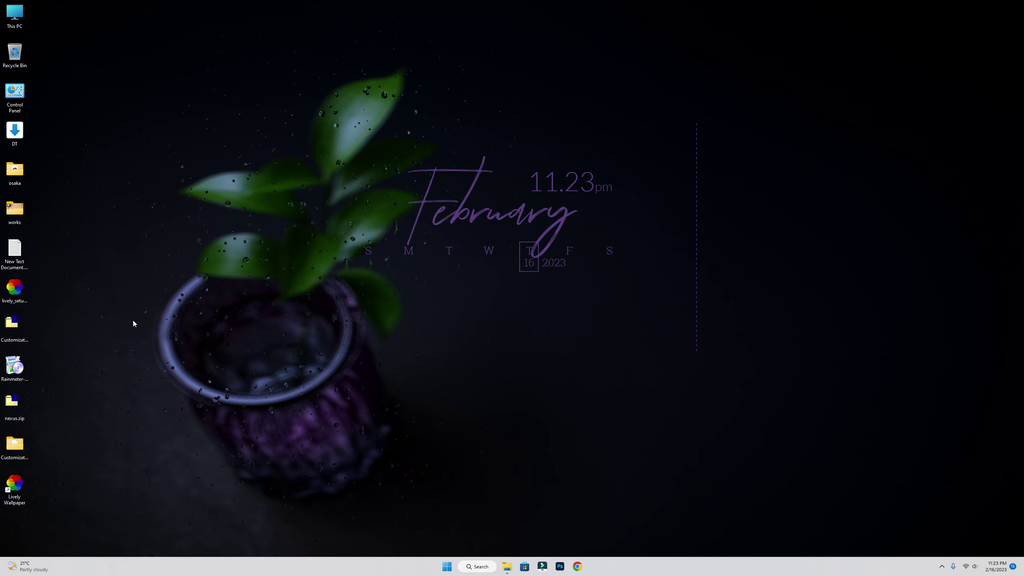
Load the saved 1440p layout in Rainmeter and close the Rainmeter manager.
right_click(565, 224)
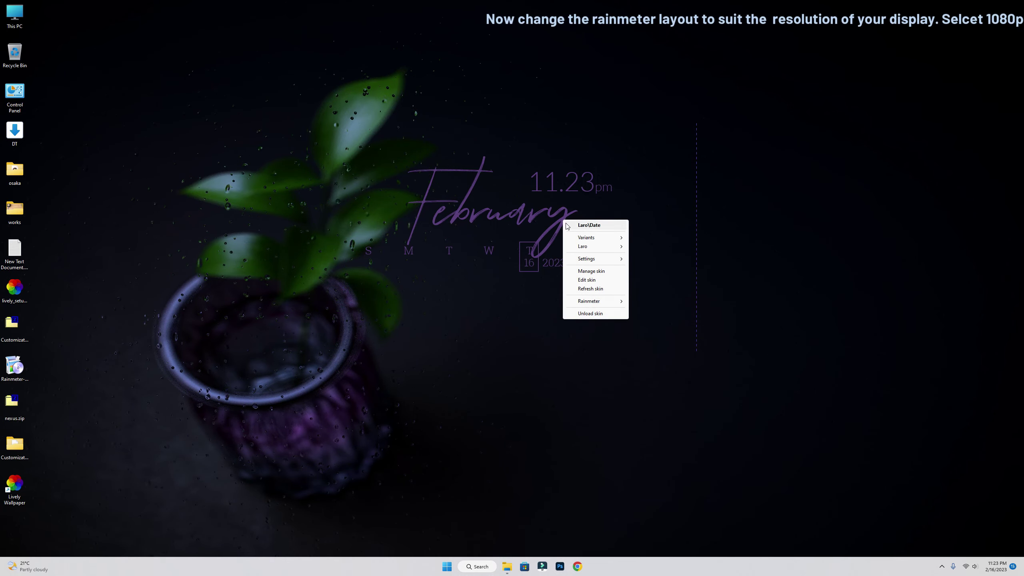
click(592, 271)
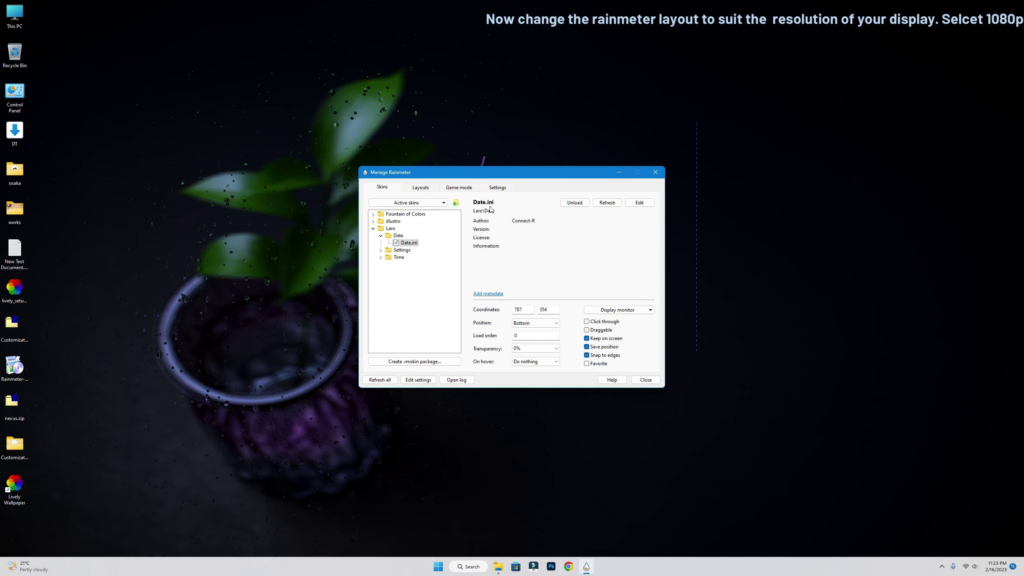
click(421, 188)
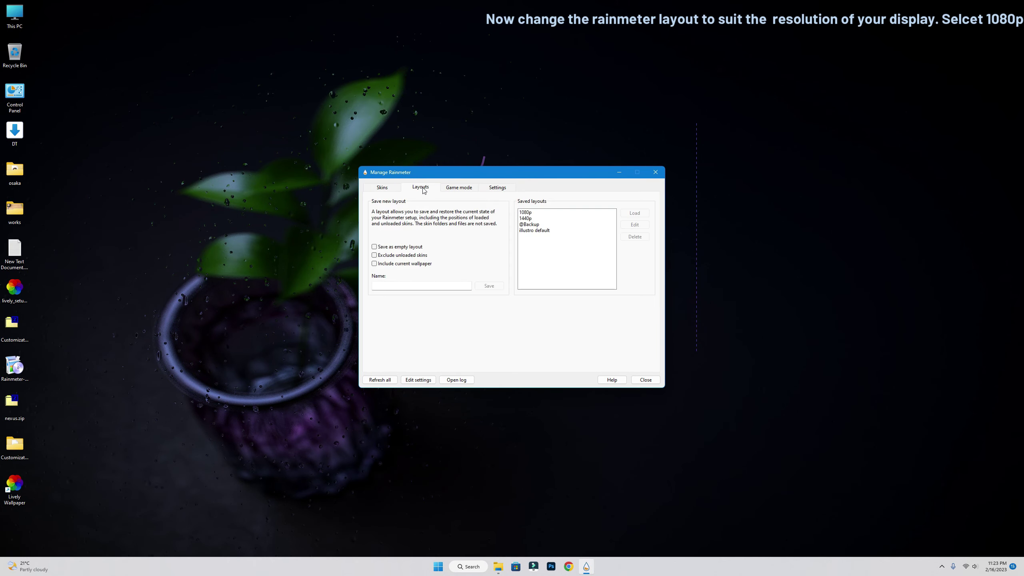
click(523, 218)
click(633, 214)
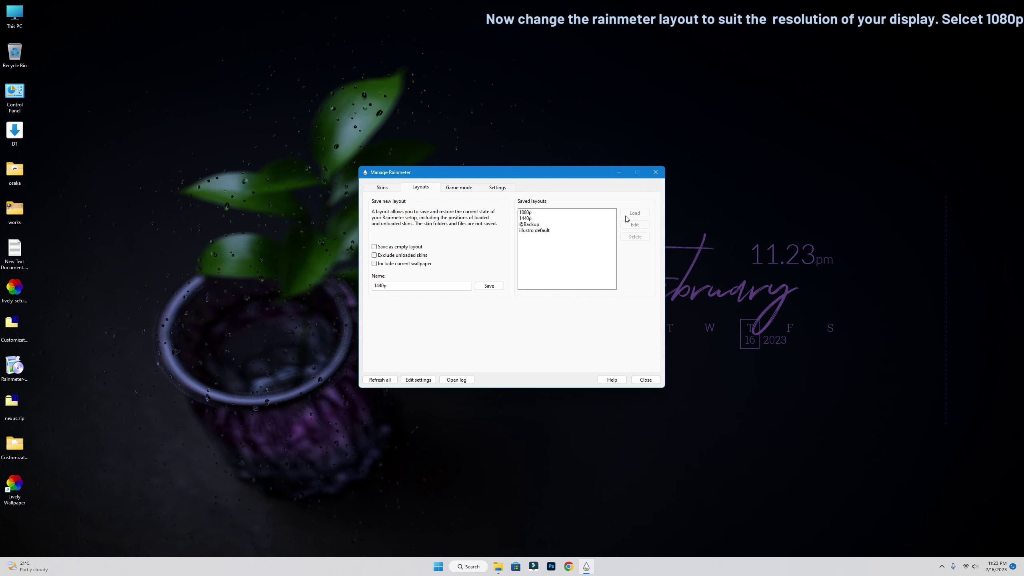
click(645, 381)
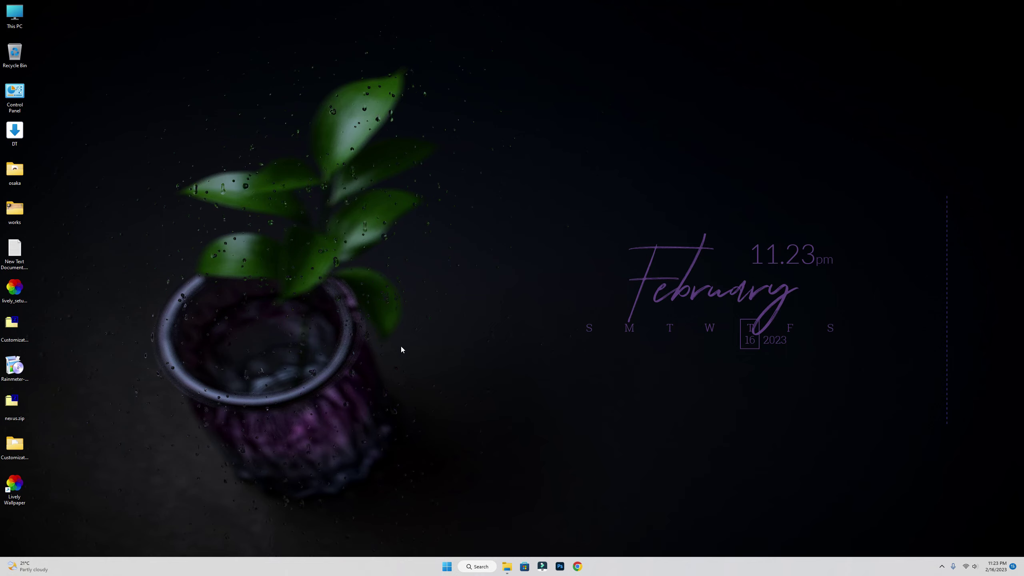
Move the Dock folder from the Customization6 folder to the root of the C: drive, and close the folder window.
double_click(16, 444)
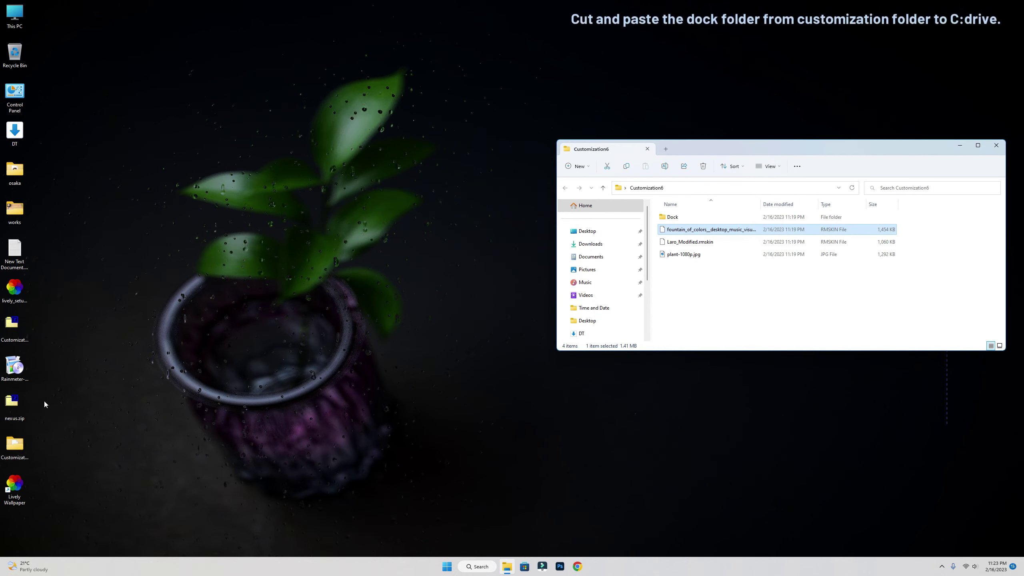
right_click(678, 218)
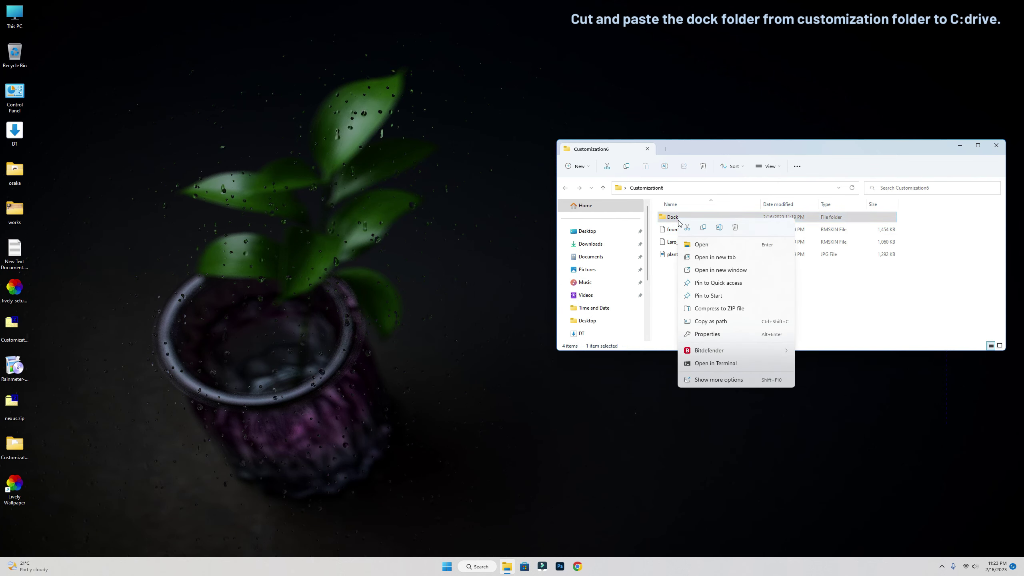
click(686, 228)
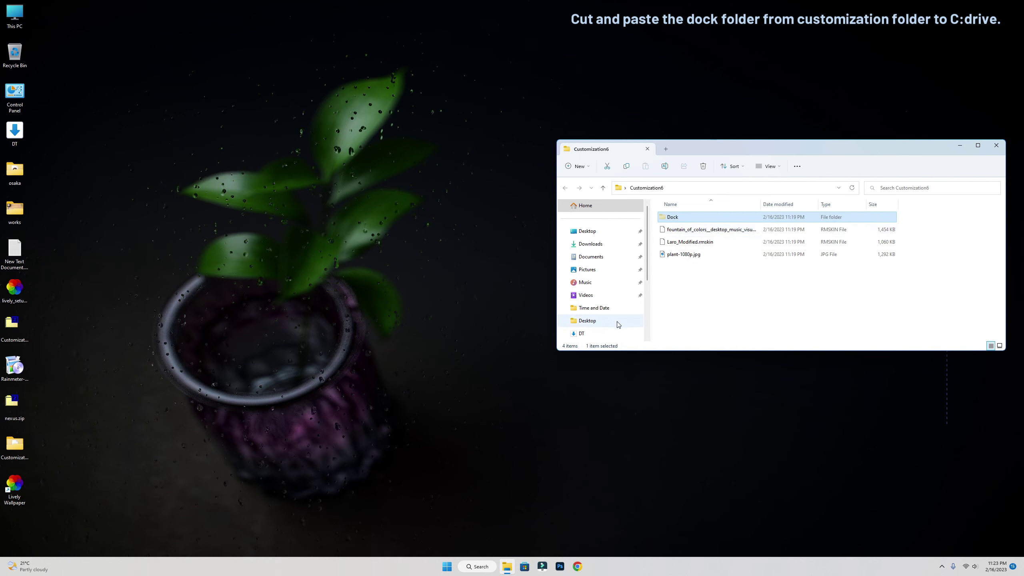
scroll(618, 323, down, 1)
scroll(619, 324, down, 3)
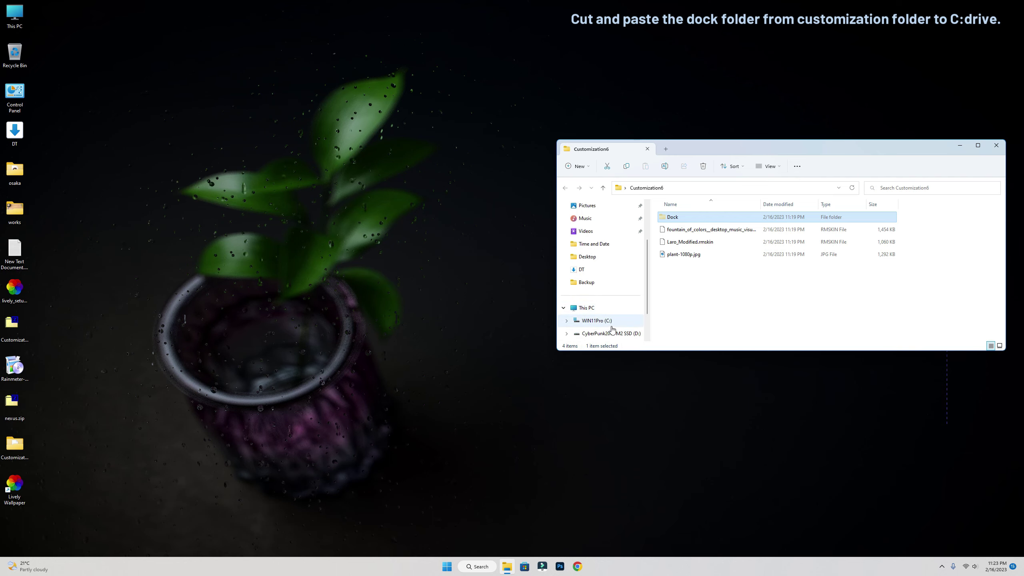
click(612, 325)
right_click(690, 289)
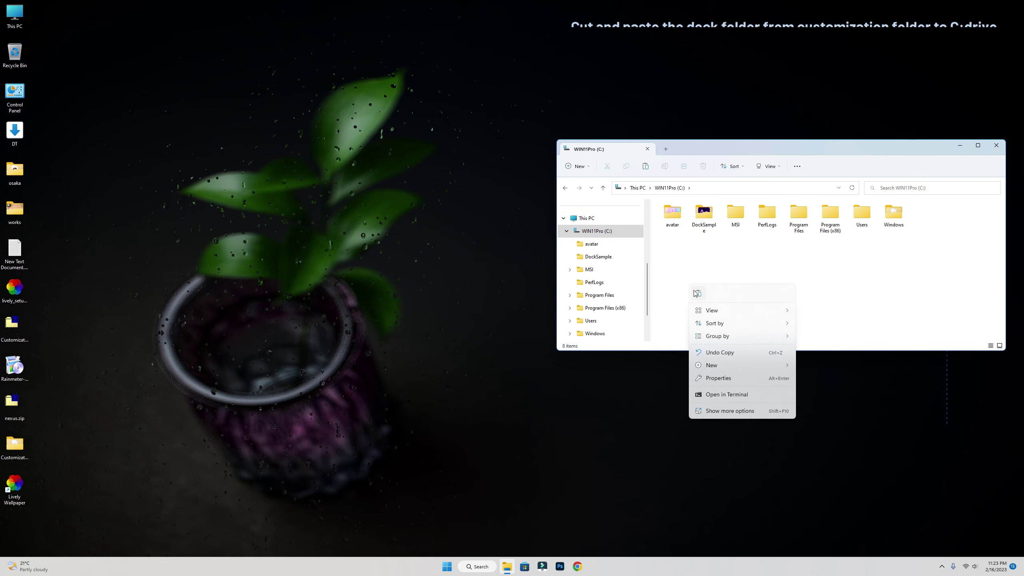
click(695, 293)
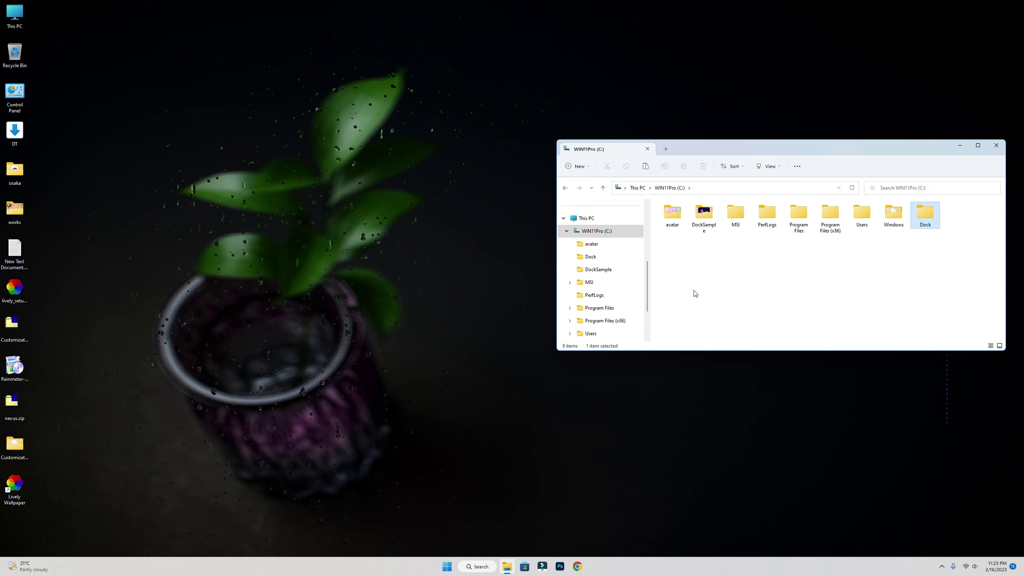
click(995, 145)
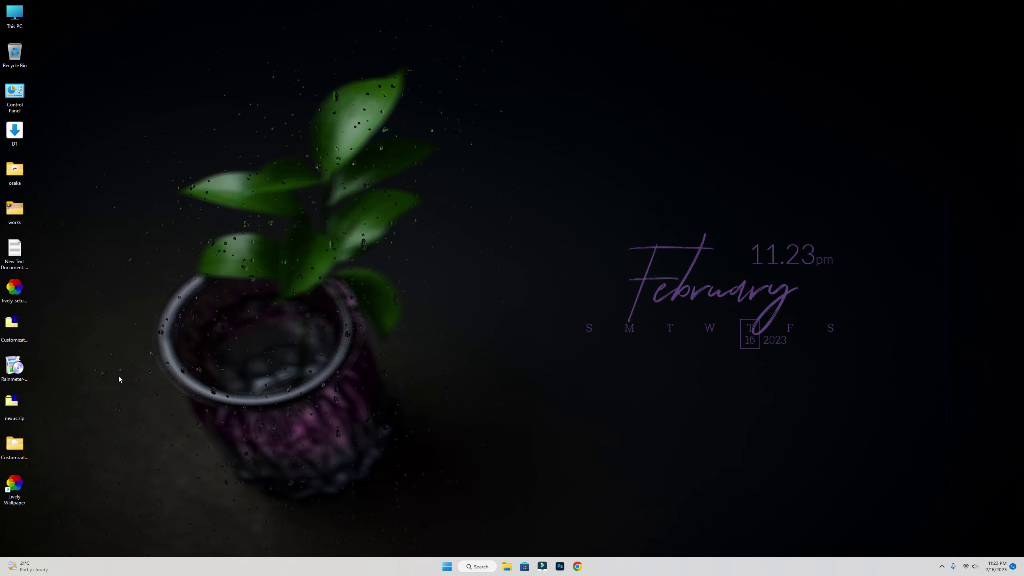
Install Nexus from NexusSetup.exe in nexus.zip, allowing changes, accepting the license agreement and keeping the default setup options, and launch it.
double_click(16, 403)
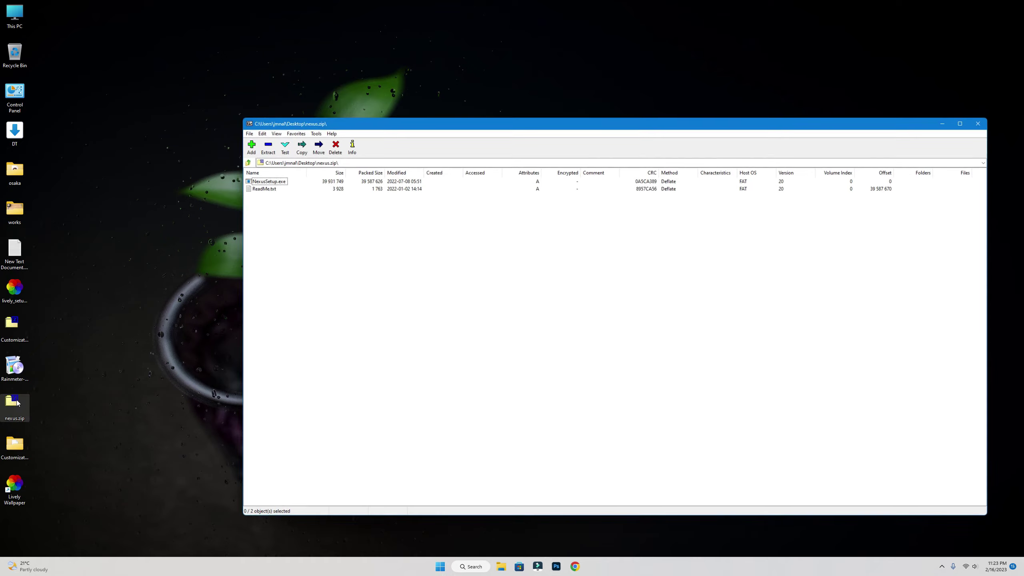
double_click(273, 182)
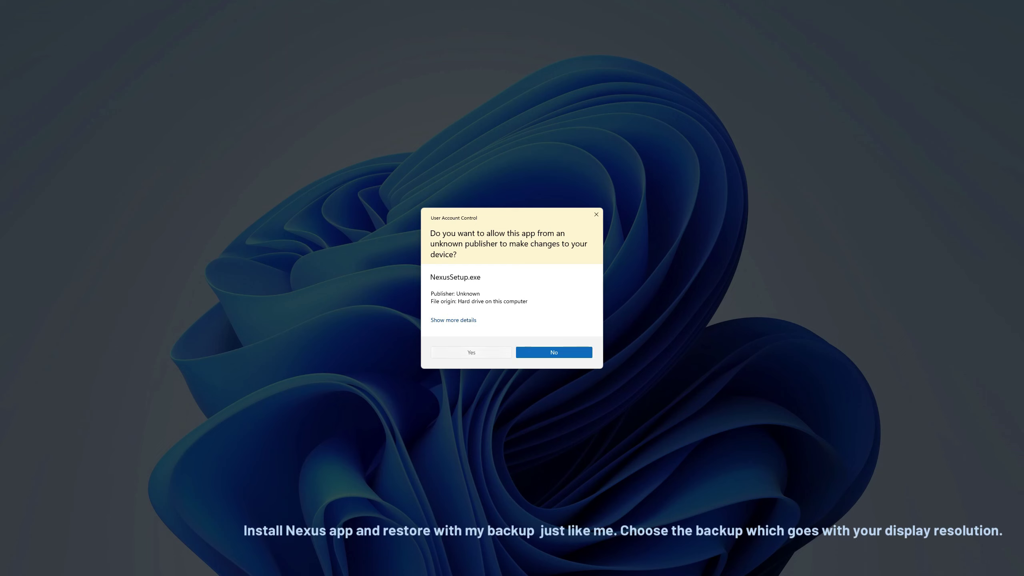
click(554, 352)
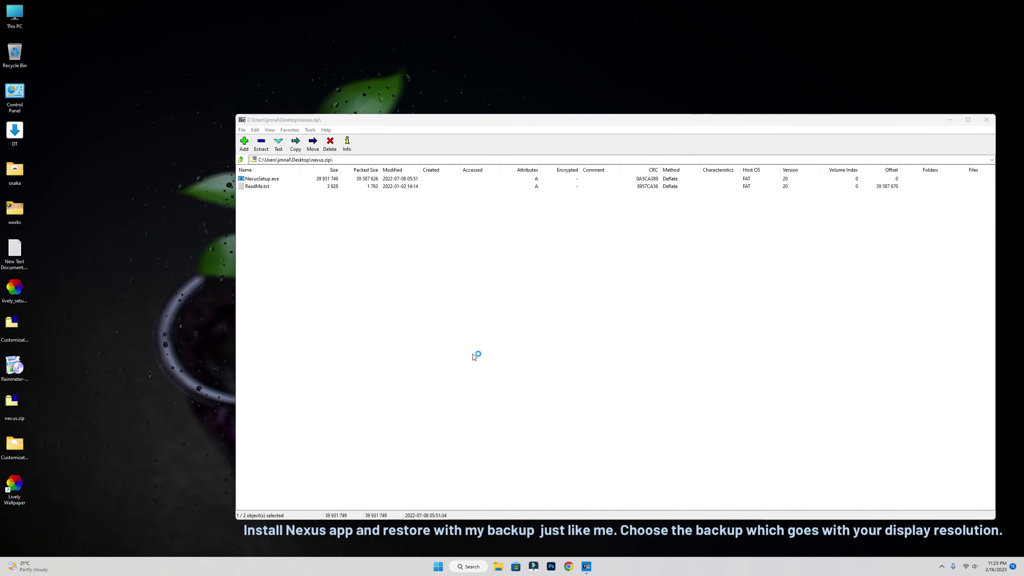
click(507, 300)
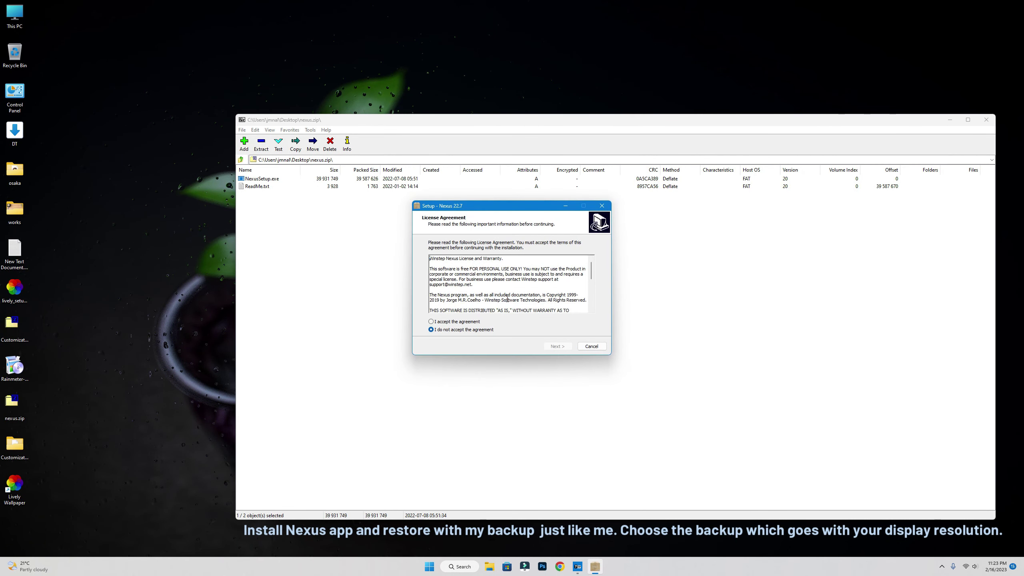
click(460, 322)
click(563, 345)
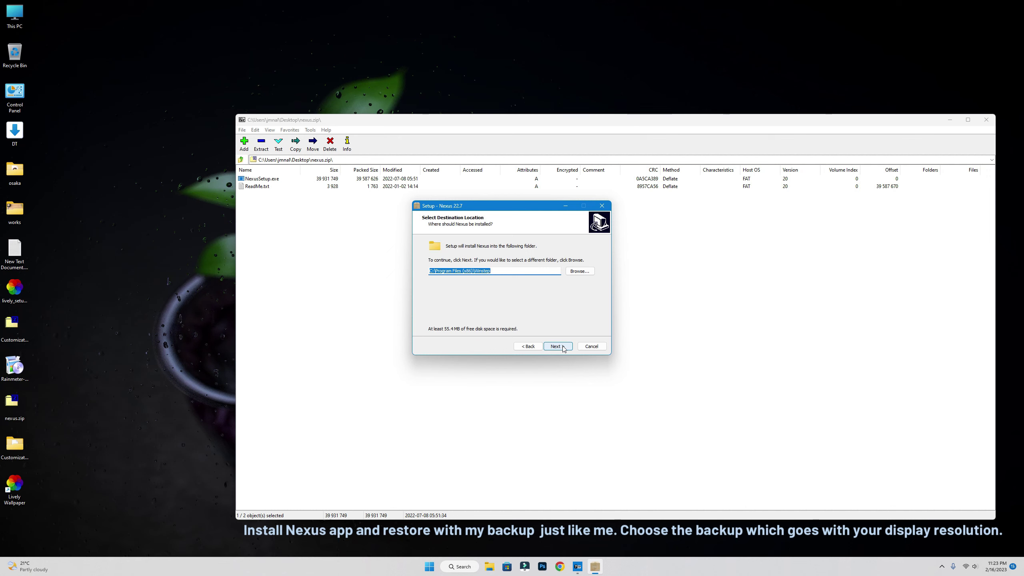
click(563, 347)
click(563, 346)
click(563, 346)
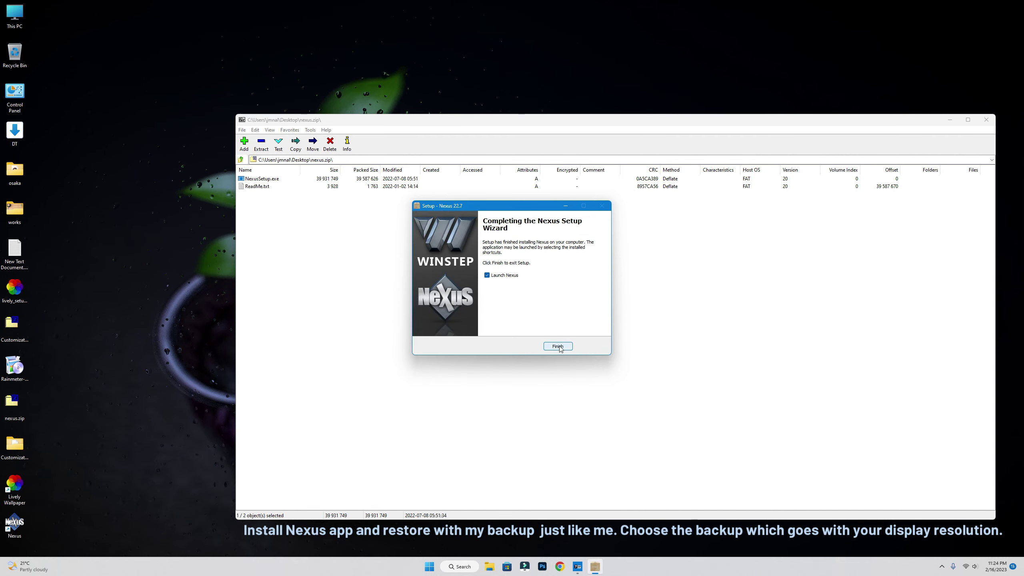
click(559, 347)
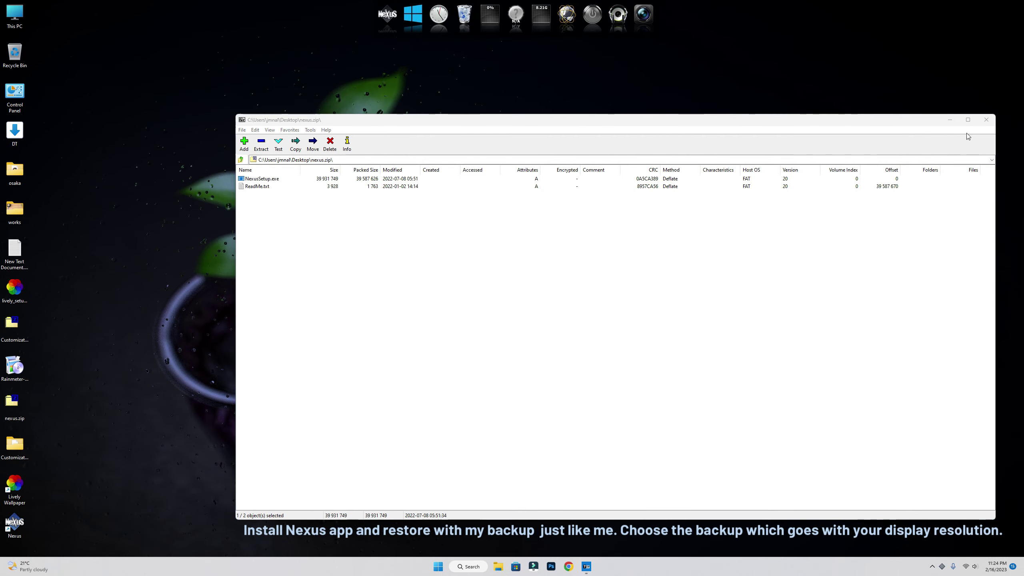
Close the nexus.zip archive window and open the Advanced preferences of the Nexus dock.
click(984, 121)
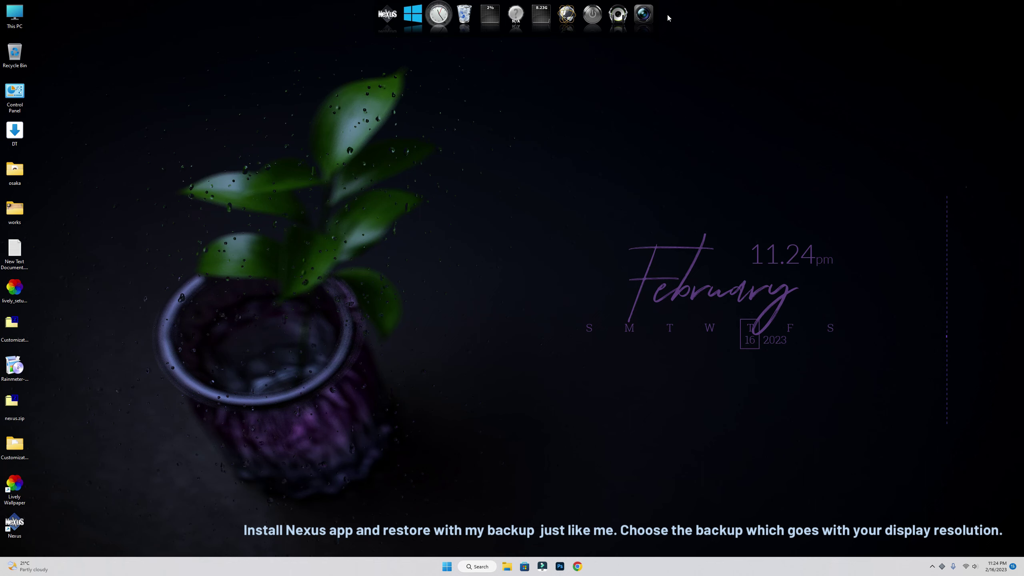
right_click(655, 26)
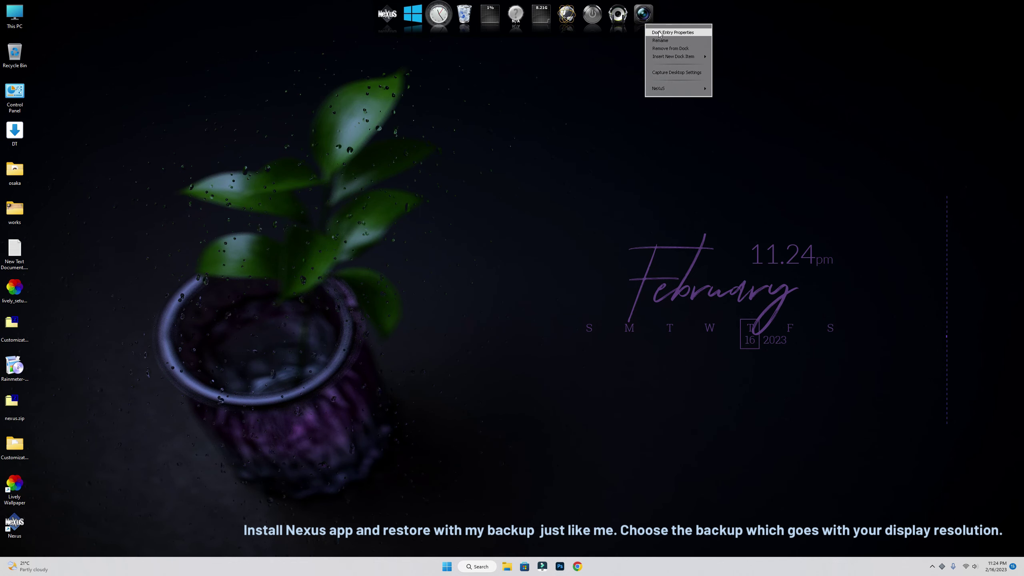
mouse_move(665, 88)
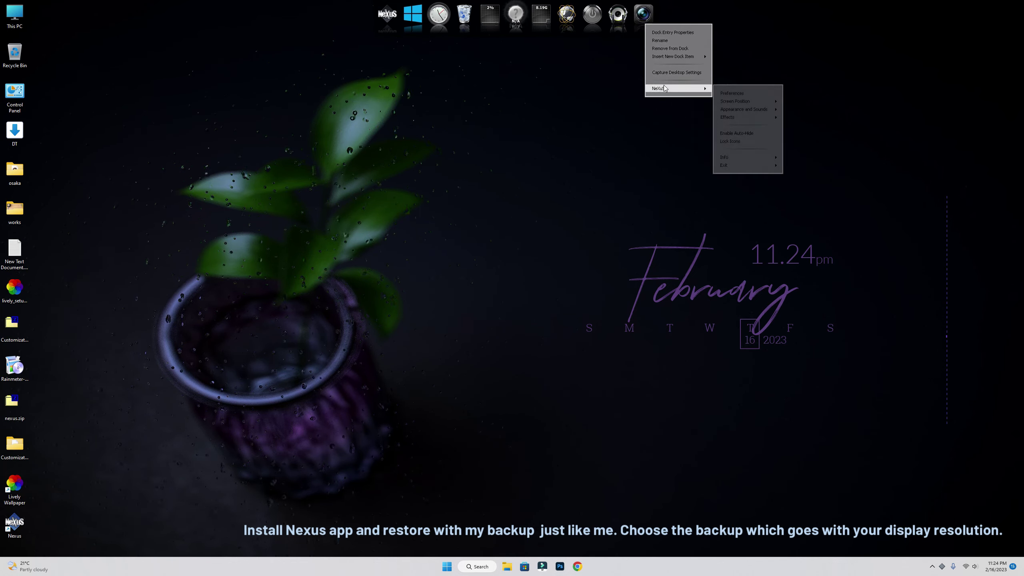
click(723, 106)
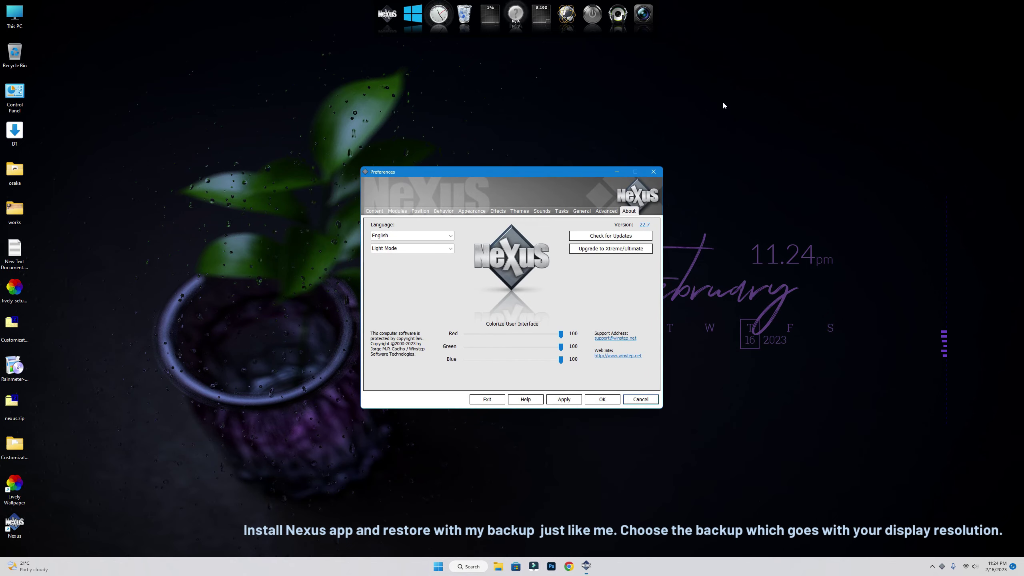
click(606, 210)
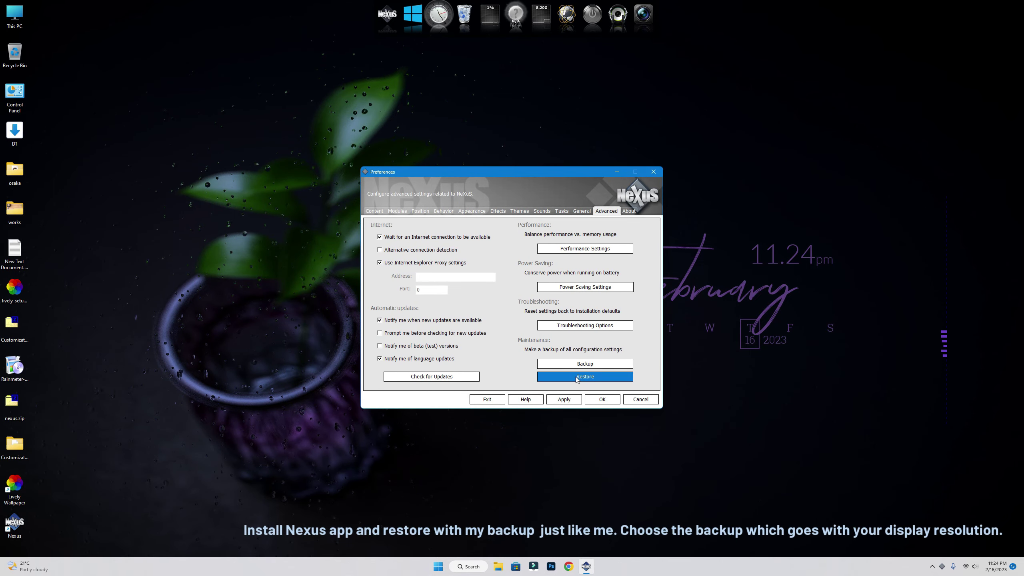
Restore the Nexus settings from the 1440p.wbk backup in the Dock folder on the C: drive and accept the preferences.
click(585, 377)
click(403, 409)
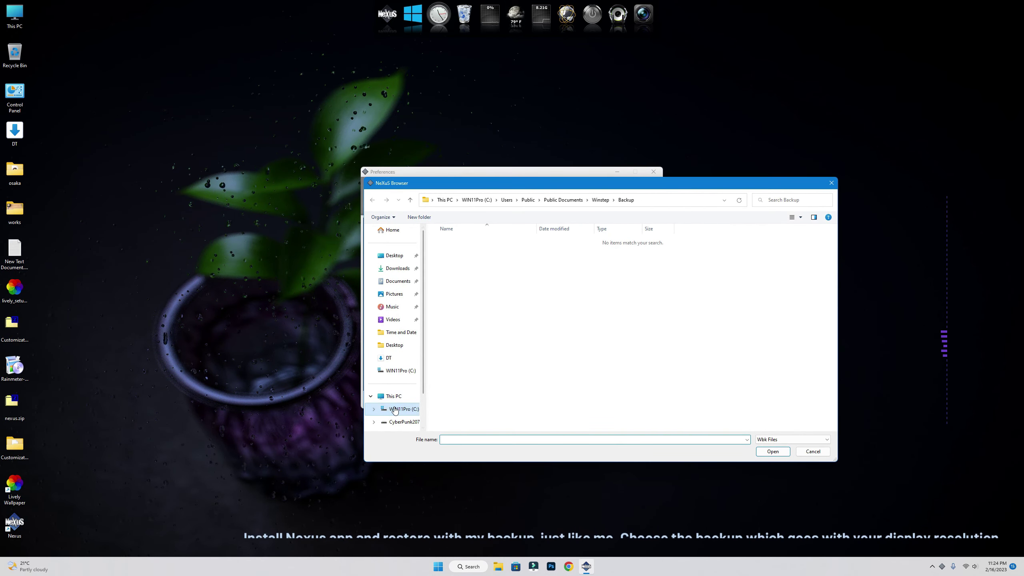
double_click(499, 245)
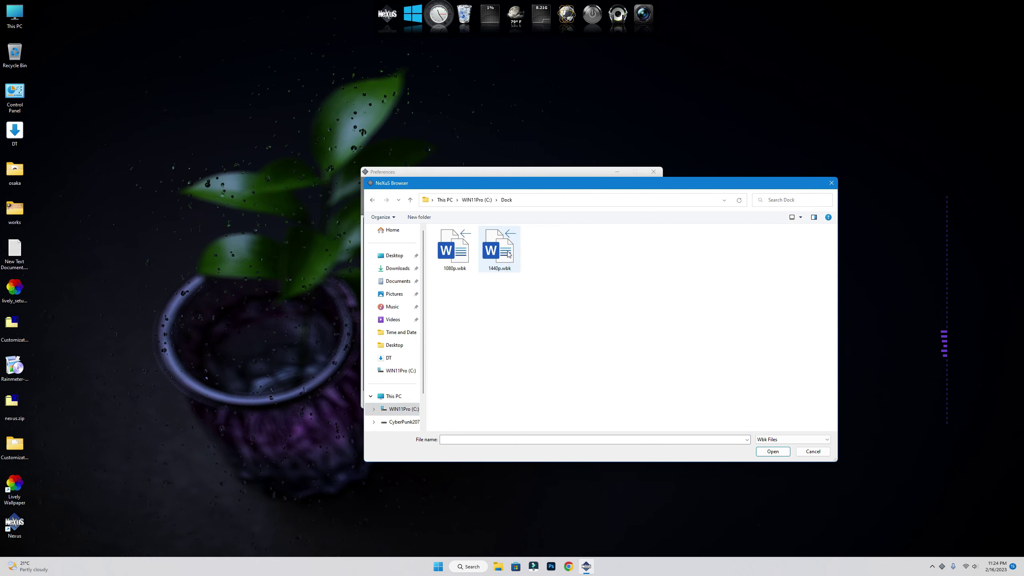
click(482, 254)
click(762, 451)
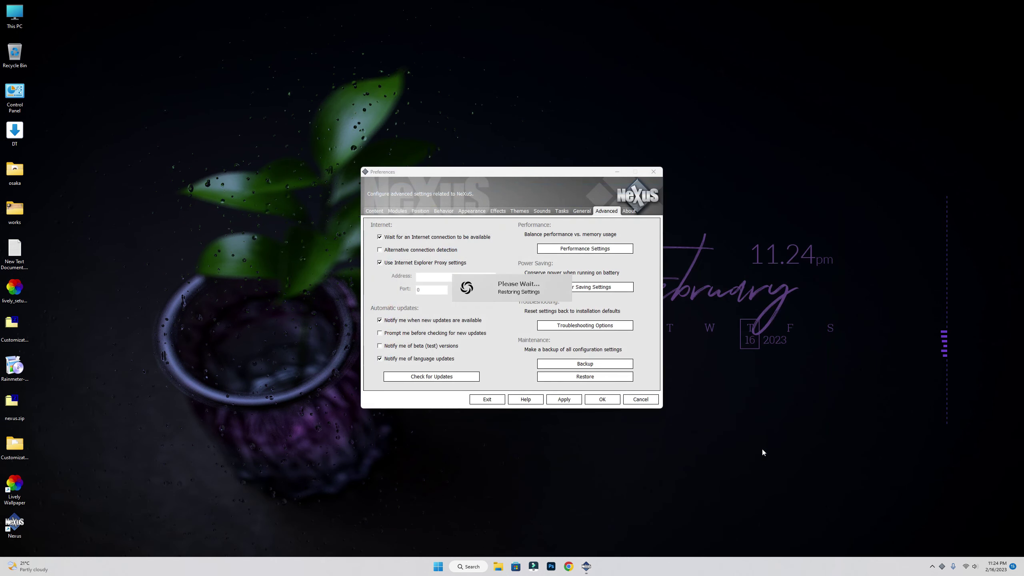
click(597, 399)
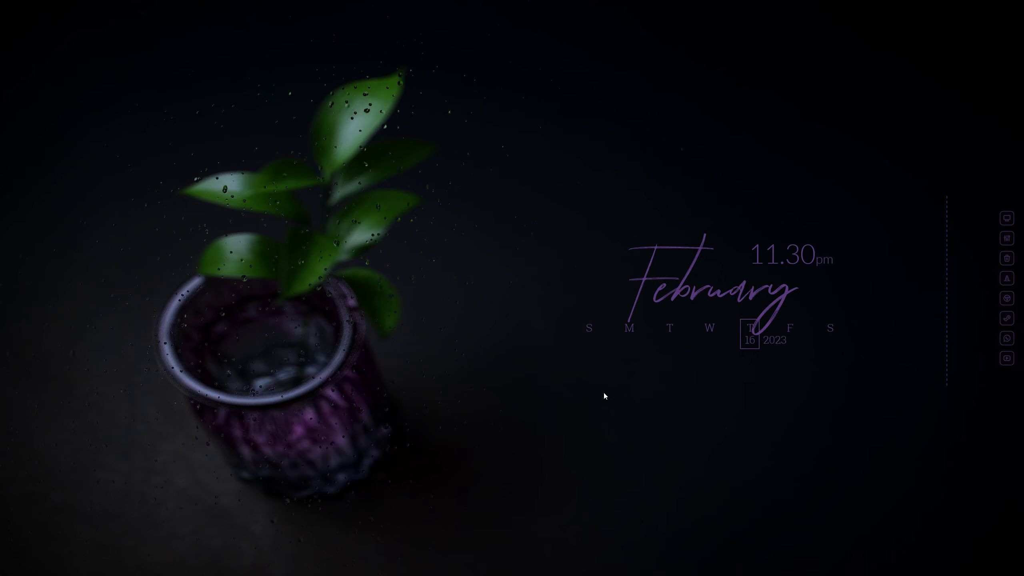
Set the Windows color mode to Dark in the desktop's personalization settings.
right_click(603, 390)
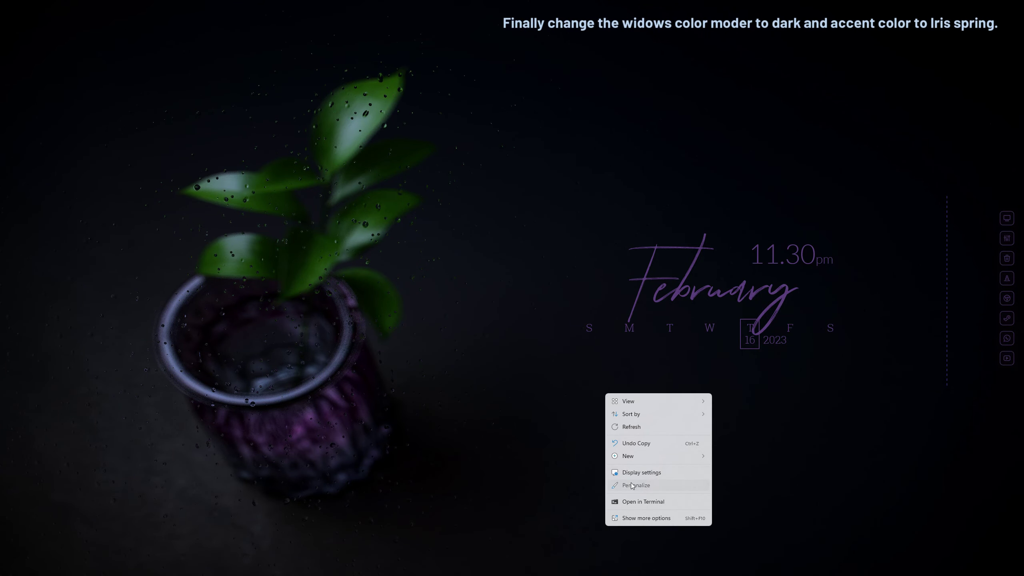
click(632, 485)
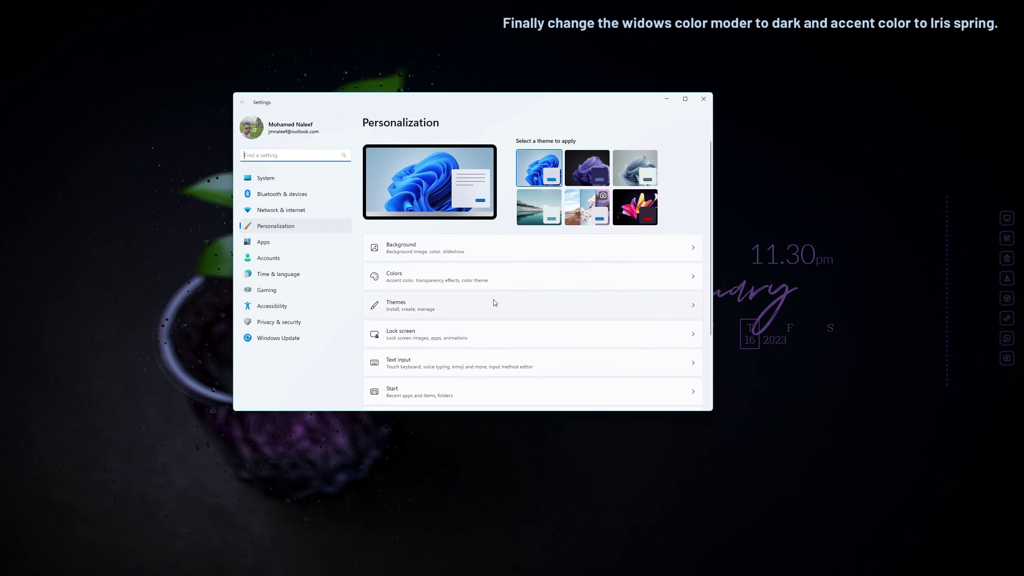
click(430, 281)
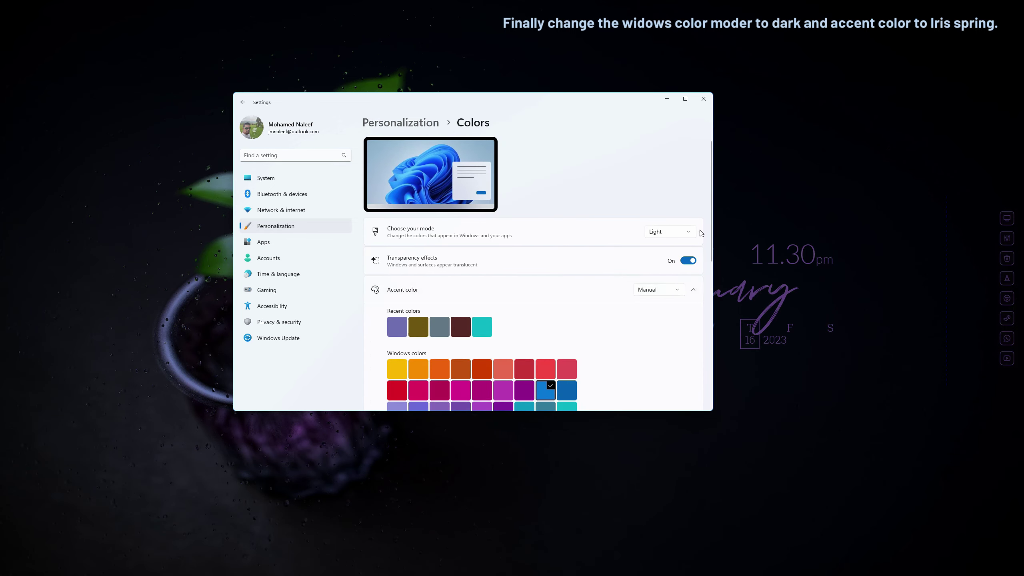
click(681, 233)
click(678, 245)
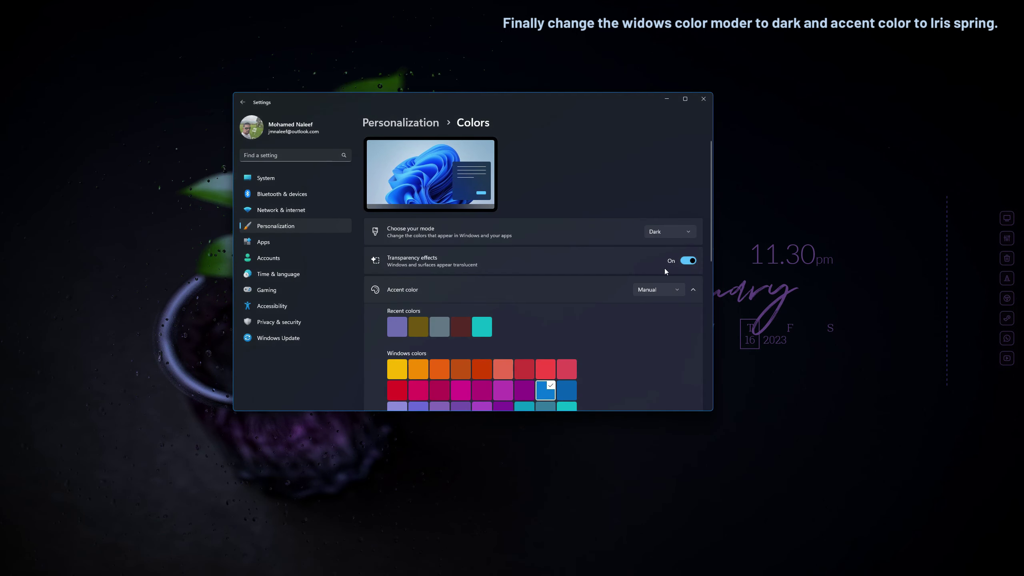
Set the Windows accent color to Iris spring and close the Settings window.
scroll(599, 378, down, 2)
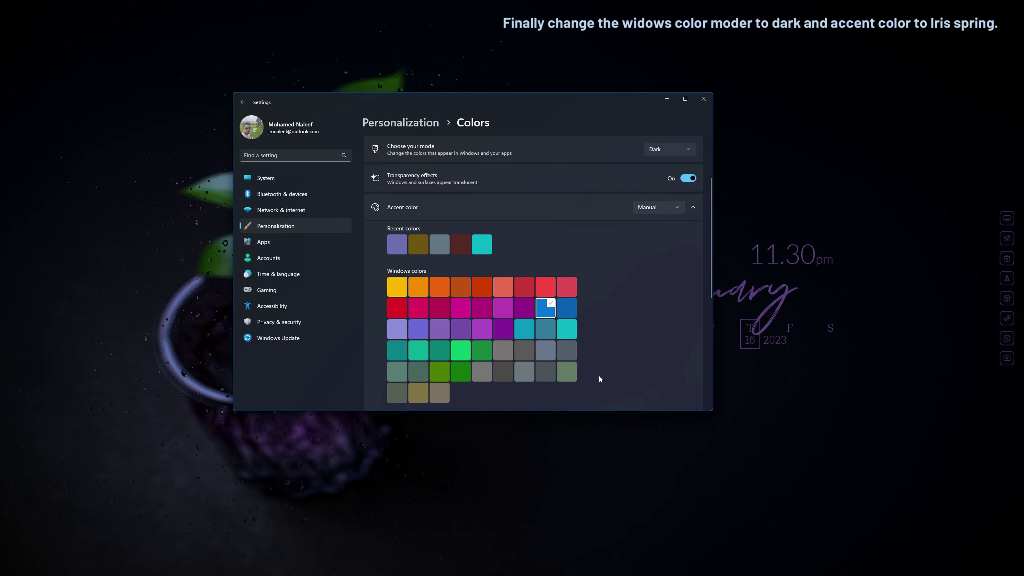
click(453, 333)
click(704, 98)
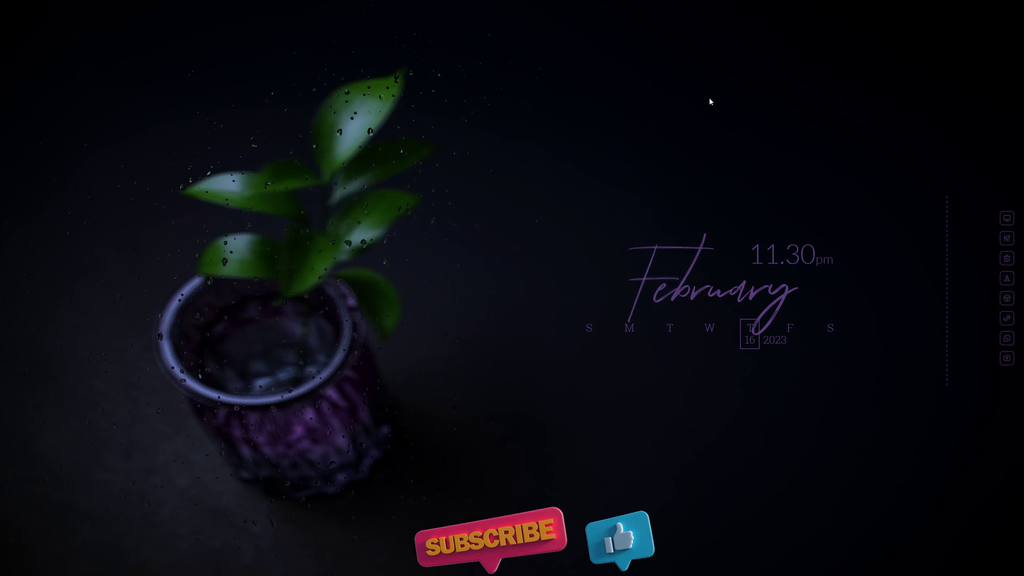